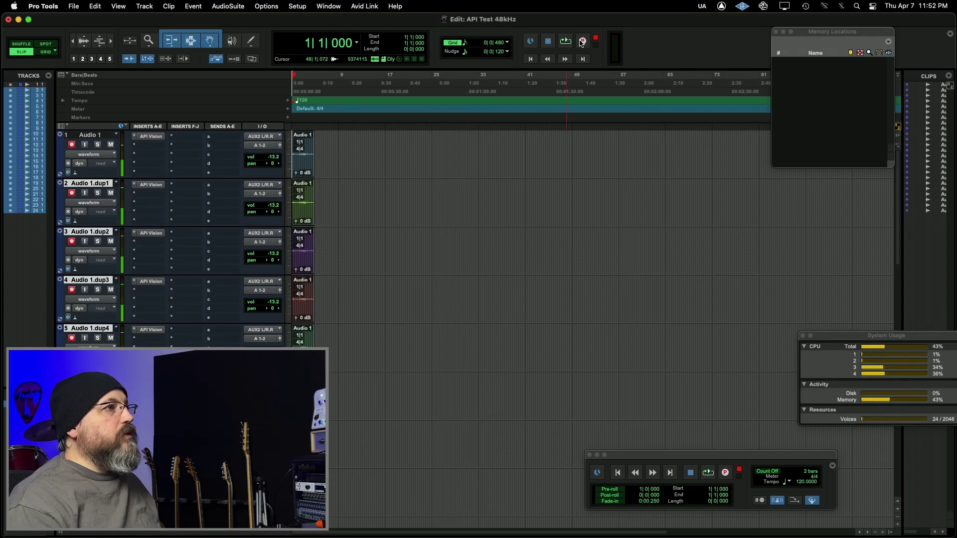
Record a fresh _02 take across all 24 armed tracks, stopping near bar 18
{"action": "left_click", "coordinate": [565, 59]}
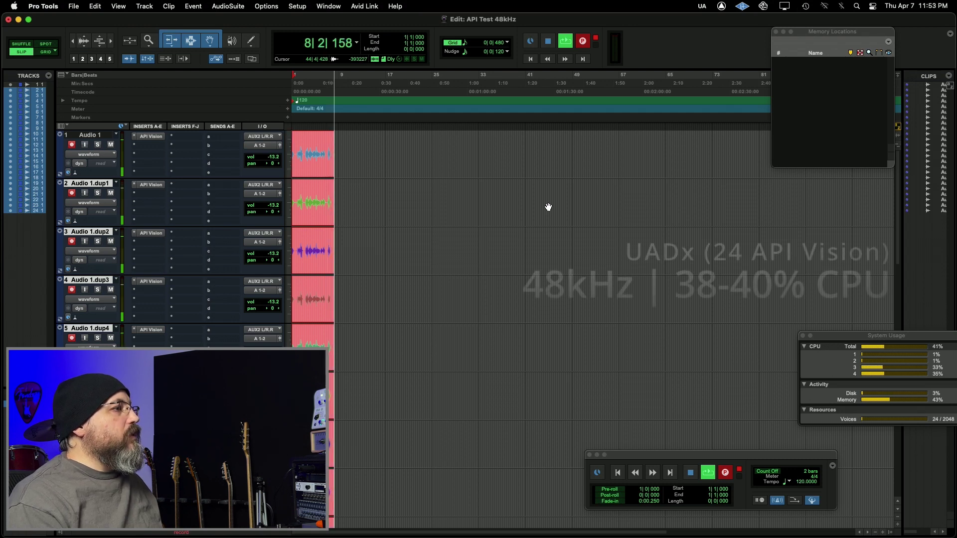
{"action": "key", "text": "super+bracketleft"}
{"action": "key", "text": "super+bracketright"}
{"action": "key", "text": "super+bracketright"}
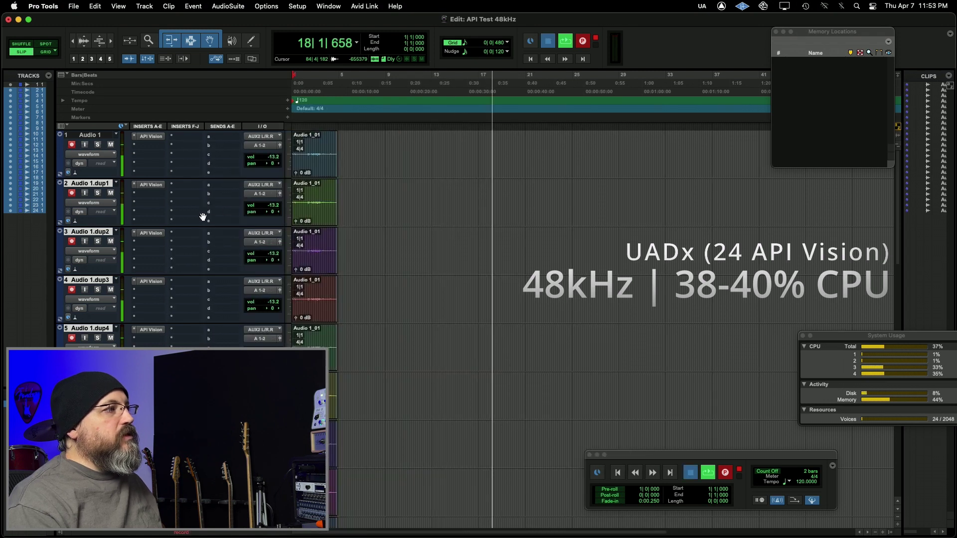
{"action": "key", "text": "space"}
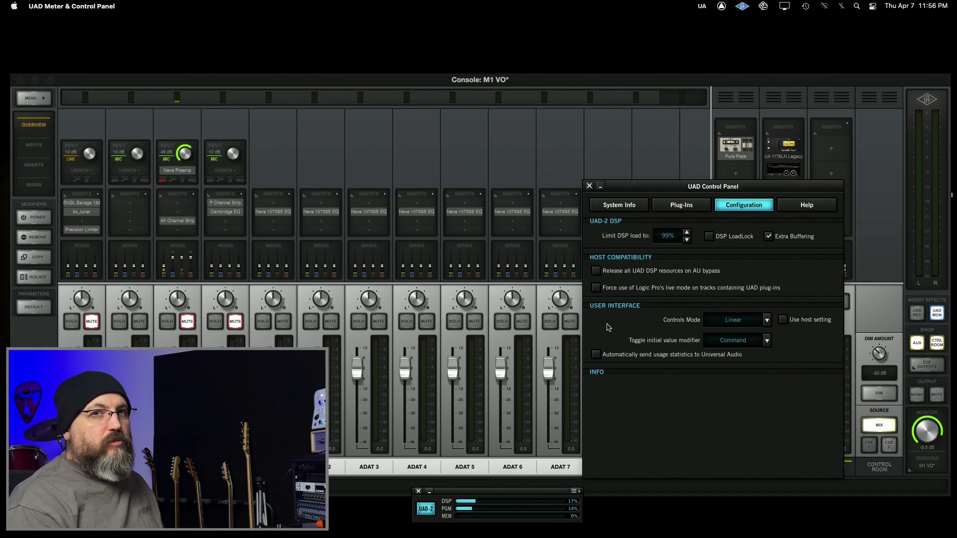
Read the DSP LoadLock info text on the UAD Control Panel's Configuration tab
{"action": "mouse_move", "coordinate": [724, 241]}
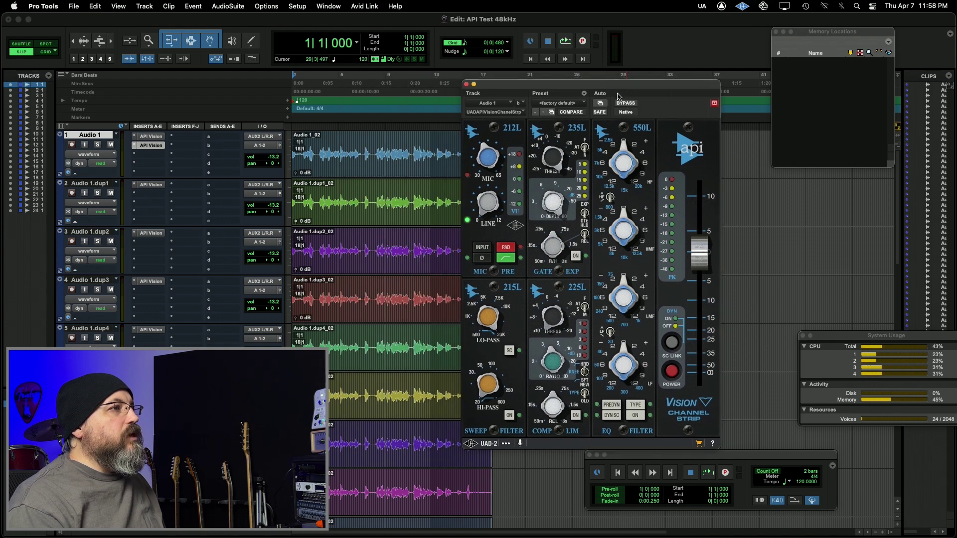
Open Audio 1's API Vision insert beside the other and paste the copied settings into it
{"action": "left_click", "coordinate": [149, 136]}
{"action": "left_click_drag", "start_coordinate": [607, 89], "coordinate": [313, 89]}
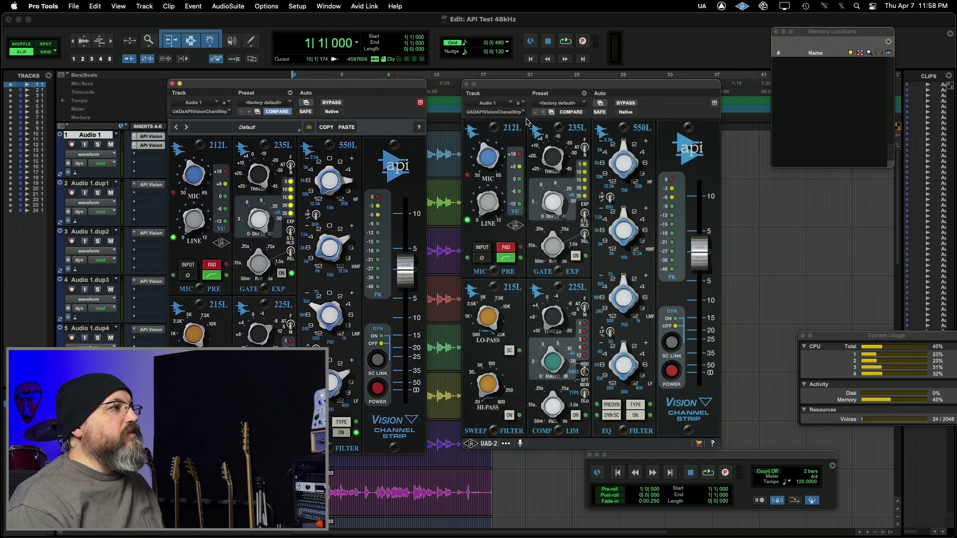
{"action": "left_click", "coordinate": [505, 444]}
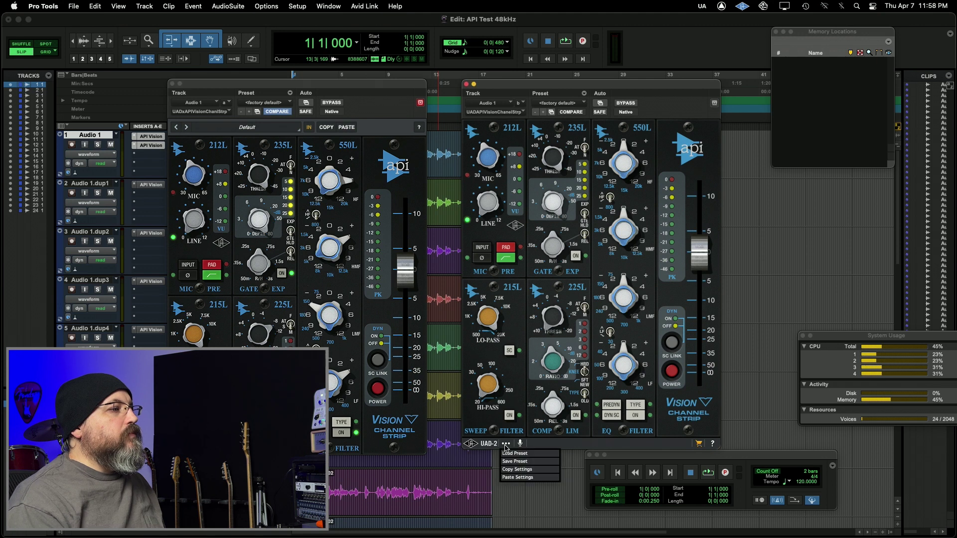
{"action": "left_click", "coordinate": [518, 477]}
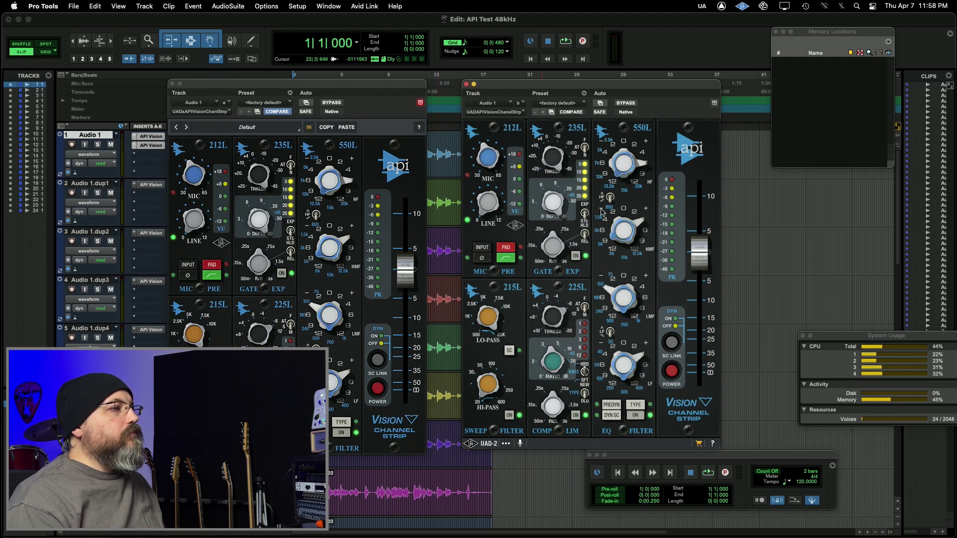
{"action": "left_click_drag", "start_coordinate": [324, 83], "coordinate": [339, 85]}
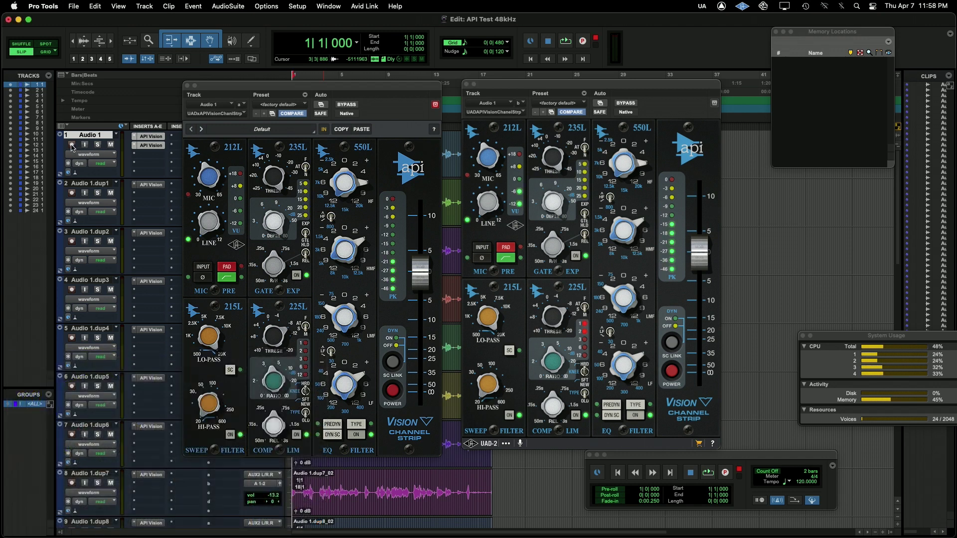
Record-enable Audio 1, close one plug-in window, remove the second API Vision insert, select Audio 1.dup1
{"action": "left_click", "coordinate": [72, 146]}
{"action": "left_click", "coordinate": [187, 86]}
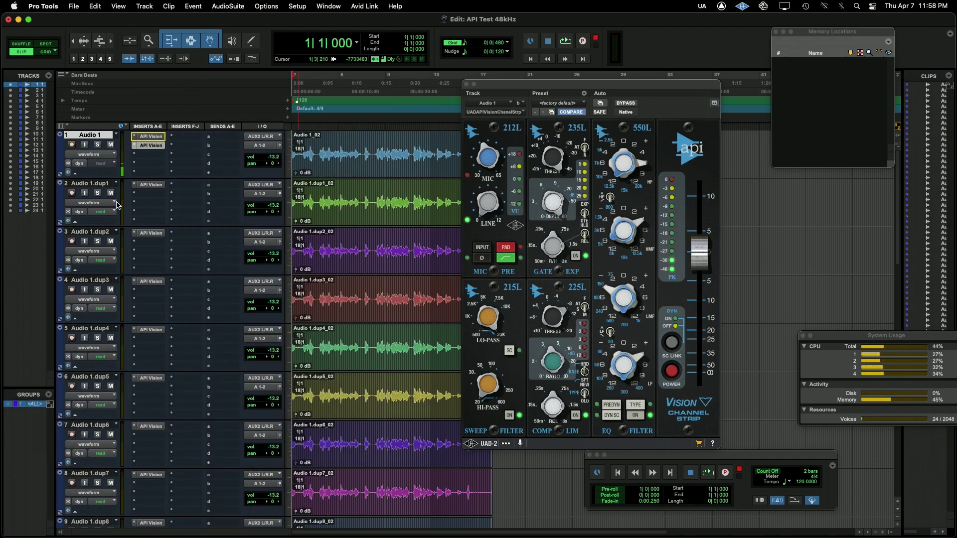
{"action": "key", "text": "super+z"}
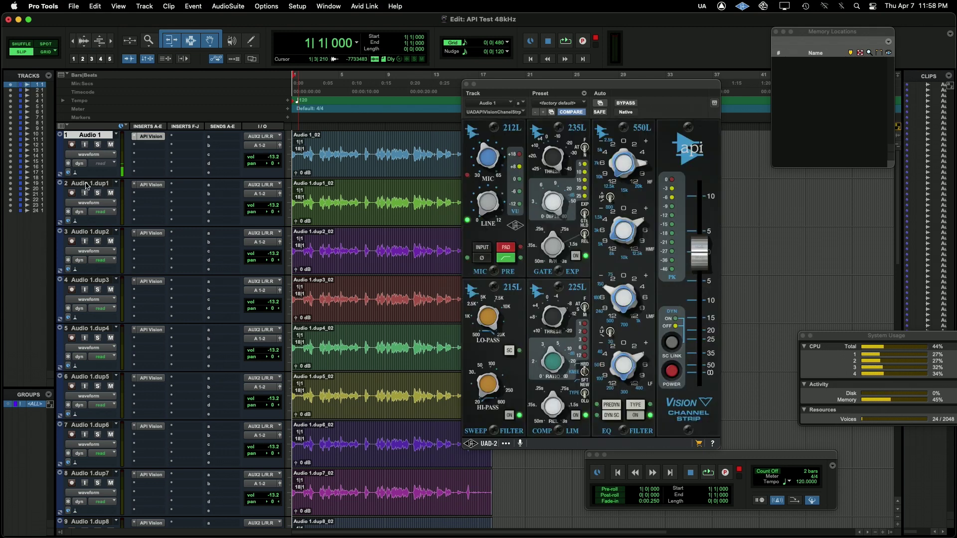
{"action": "left_click", "coordinate": [86, 184]}
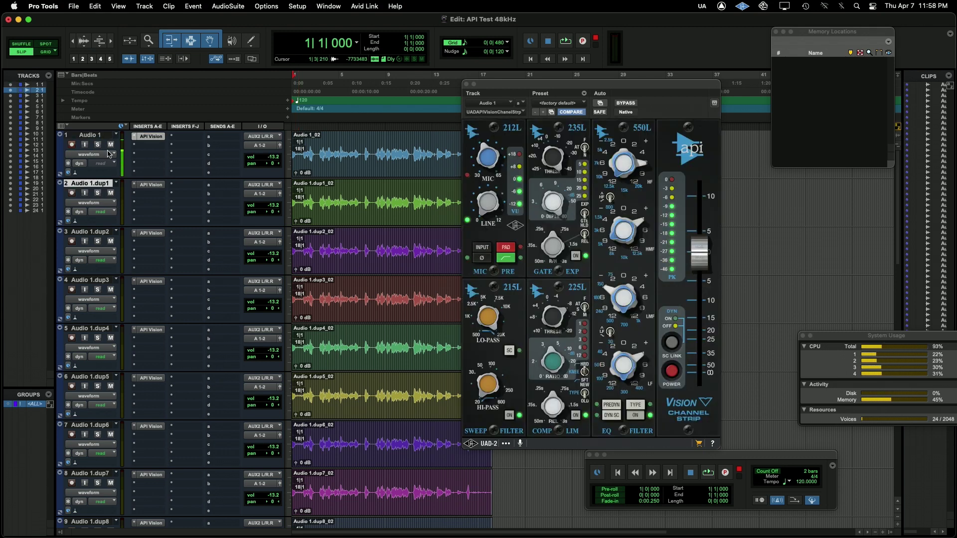
Select tracks 2 through 24 and delete them, then bring up Audio 1's track menu
{"action": "scroll", "coordinate": [89, 213], "scroll_direction": "down", "scroll_amount": 10}
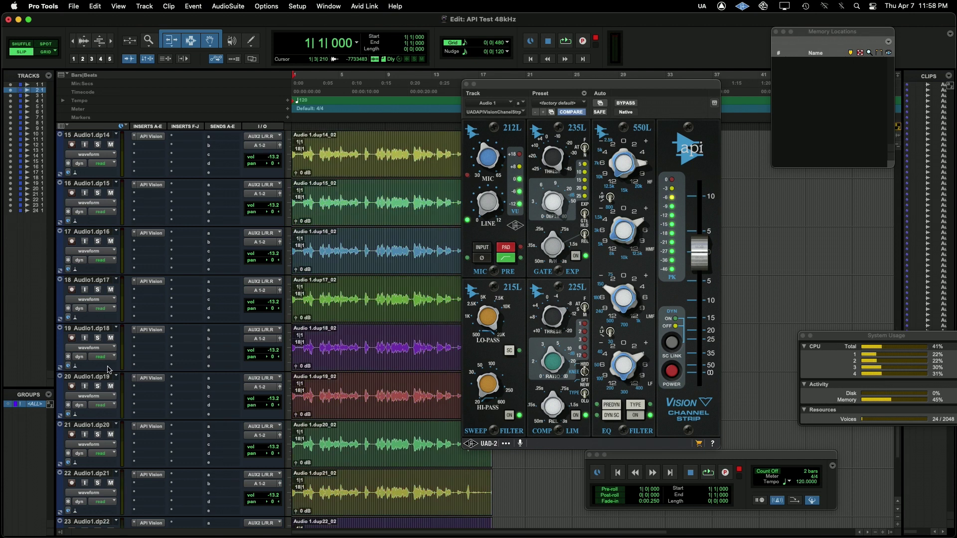
{"action": "left_click", "coordinate": [87, 434], "text": "shift"}
{"action": "right_click", "coordinate": [87, 434]}
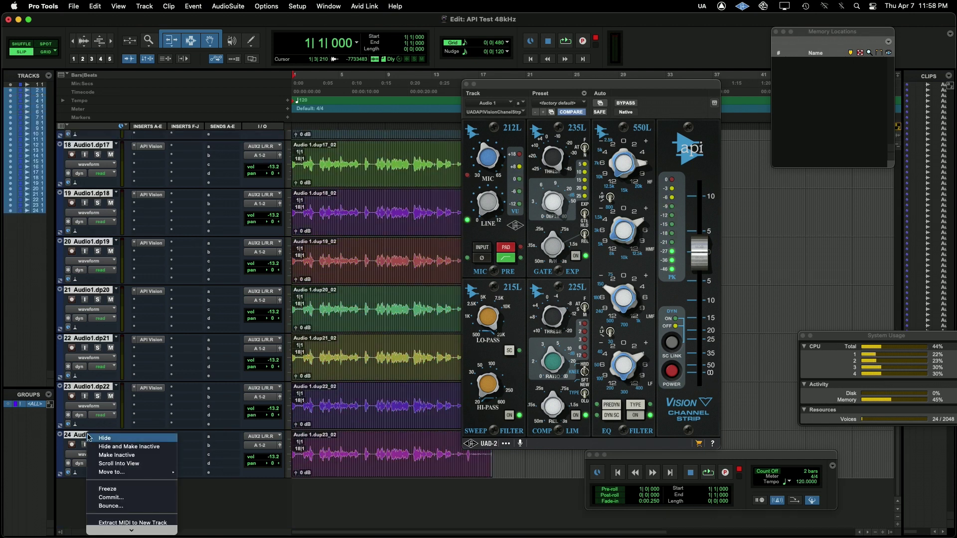
{"action": "mouse_move", "coordinate": [132, 530]}
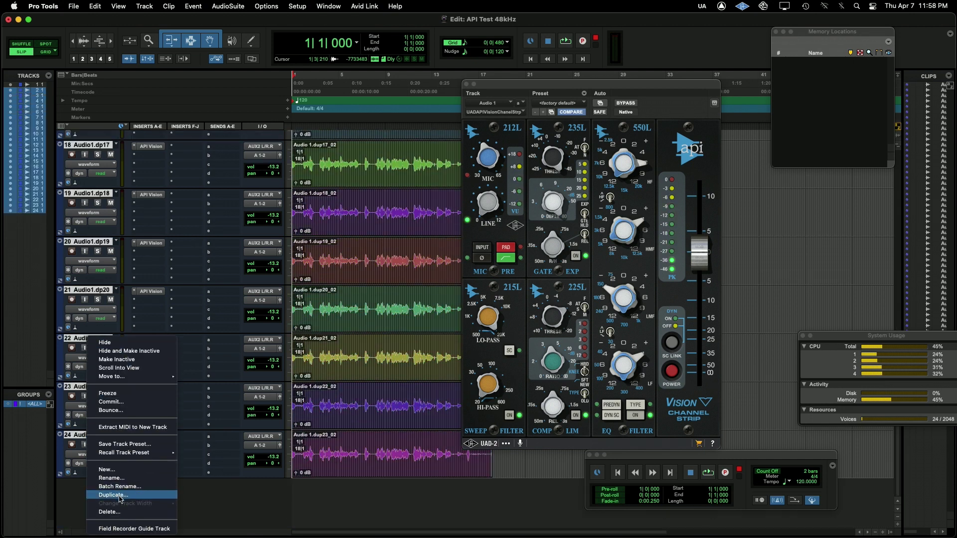
{"action": "left_click", "coordinate": [119, 519]}
{"action": "left_click", "coordinate": [554, 234]}
{"action": "right_click", "coordinate": [92, 137]}
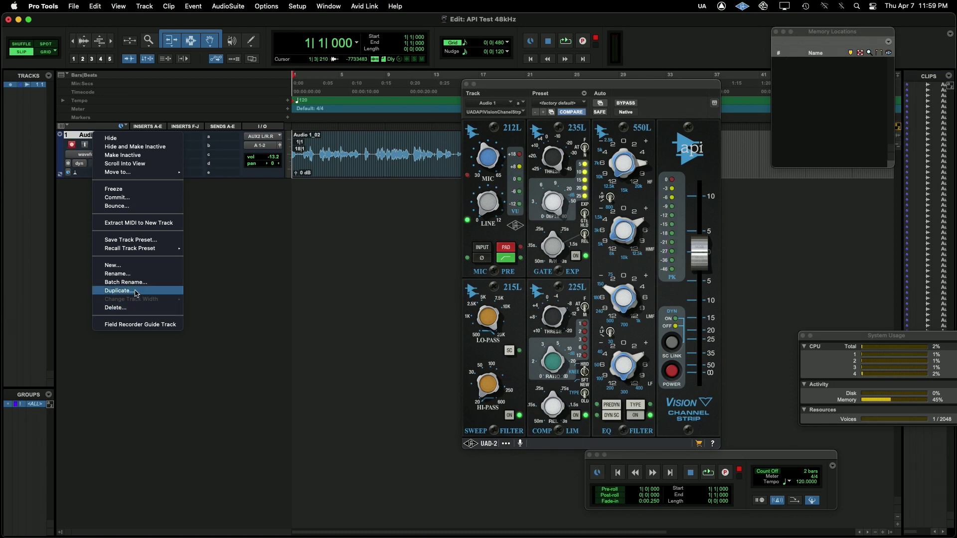
Duplicate Audio 1, copy the API Vision insert to track 15, and make that insert inactive
{"action": "left_click", "coordinate": [117, 291]}
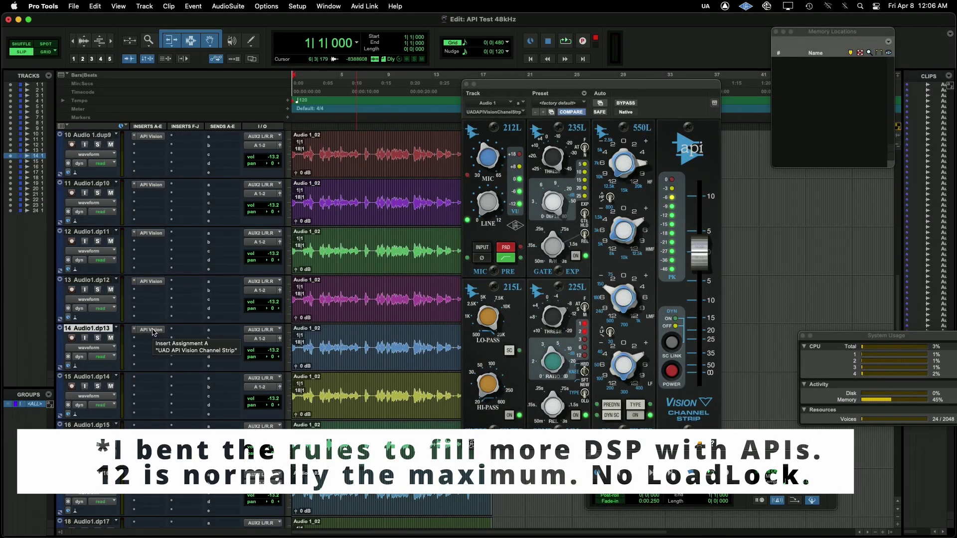
{"action": "left_click_drag", "start_coordinate": [153, 333], "coordinate": [164, 384]}
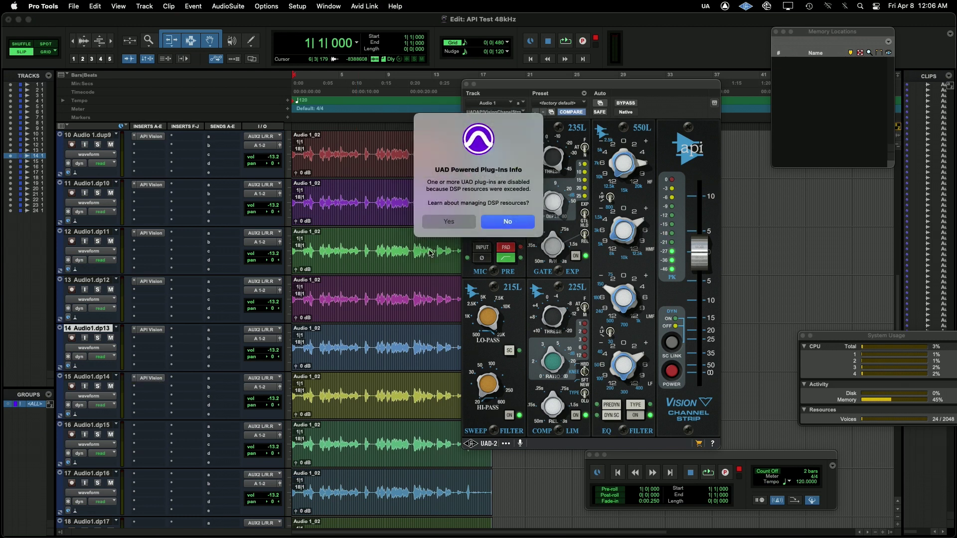
{"action": "left_click", "coordinate": [507, 224]}
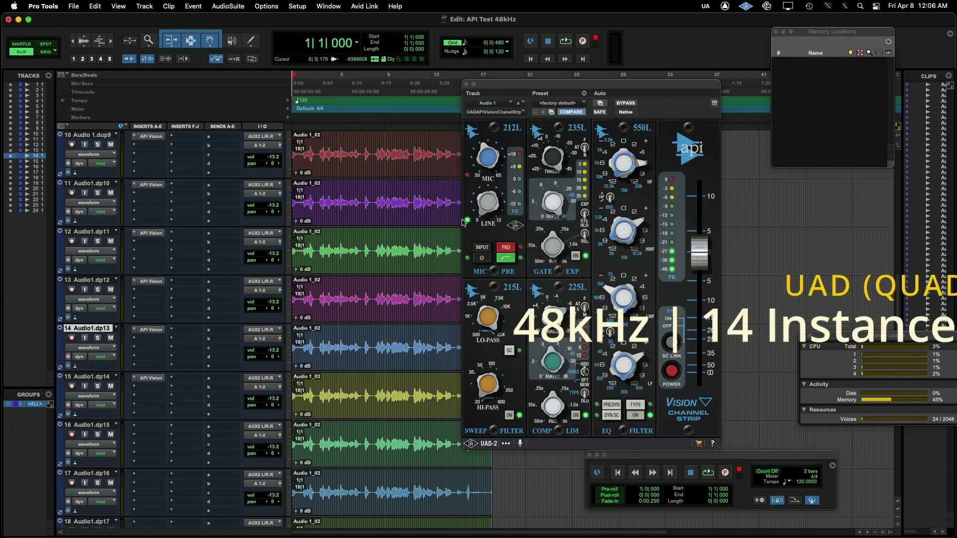
{"action": "right_click", "coordinate": [145, 378]}
{"action": "left_click", "coordinate": [178, 389]}
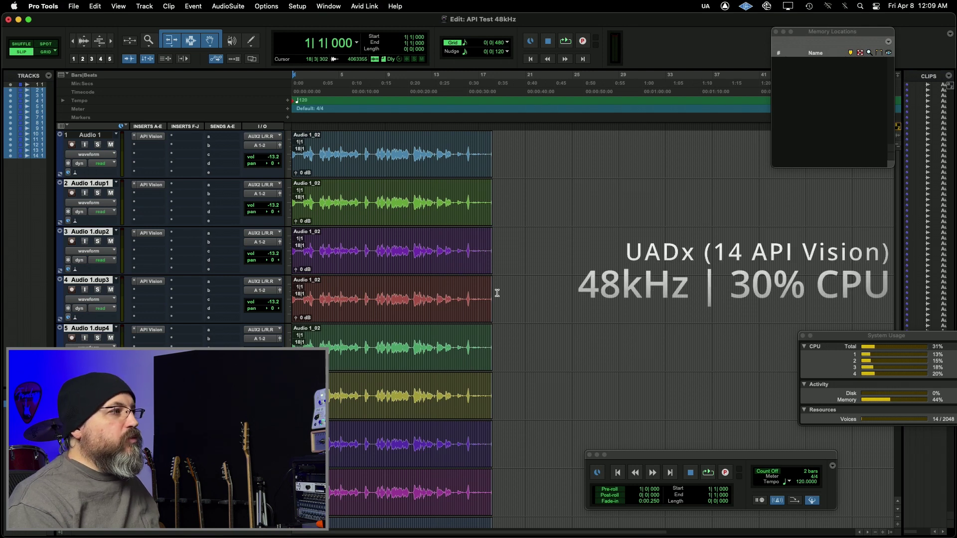
Confirm the Playback Engine H/W Buffer Size is 32 Samples and close it with OK
{"action": "left_click", "coordinate": [298, 7]}
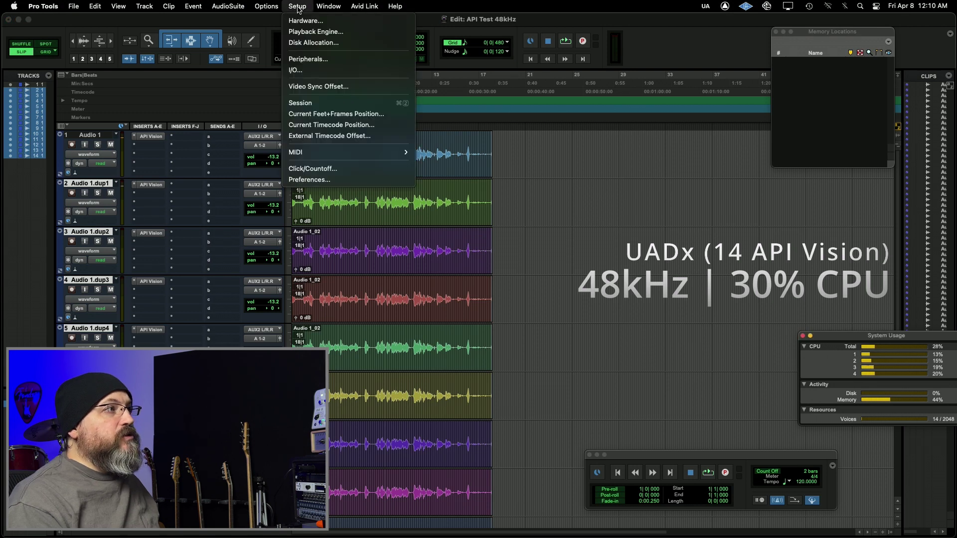
{"action": "left_click", "coordinate": [309, 32]}
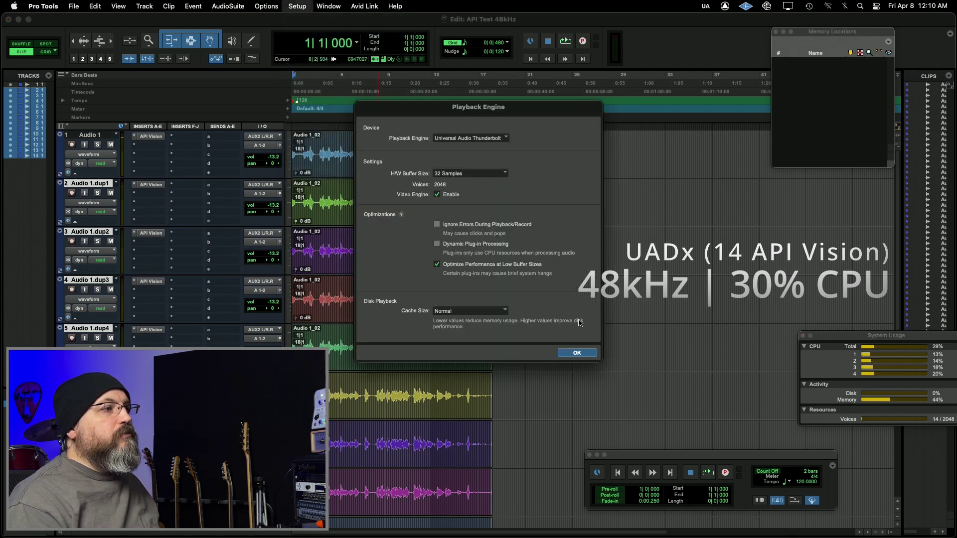
{"action": "left_click", "coordinate": [575, 354]}
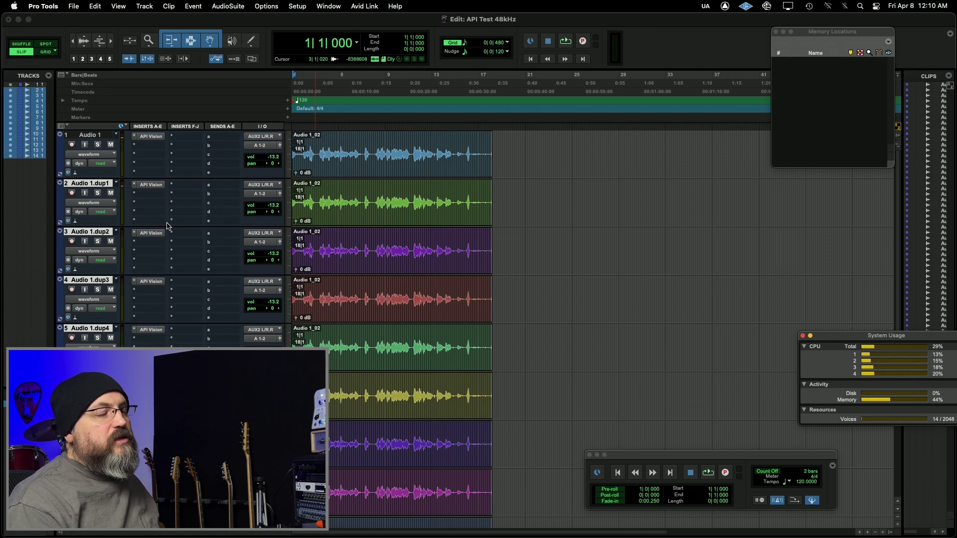
Save a session copy with audio files at 96 kHz, adding '96' to its name
{"action": "left_click", "coordinate": [73, 6]}
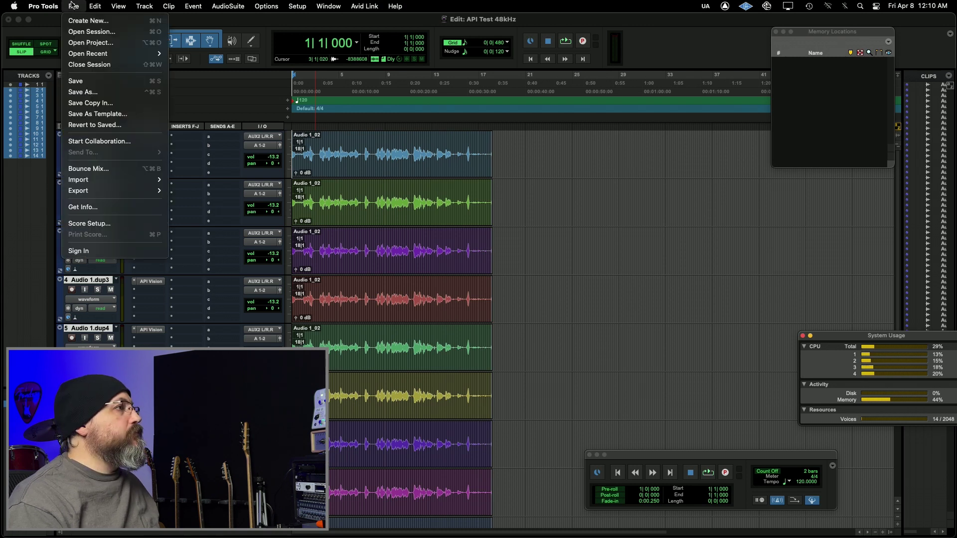
{"action": "left_click", "coordinate": [503, 212]}
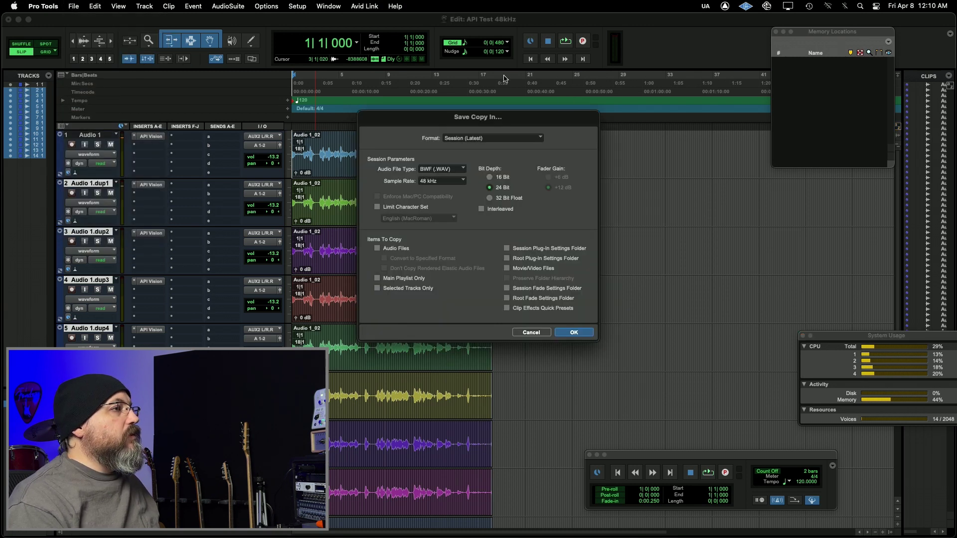
{"action": "left_click", "coordinate": [377, 248]}
{"action": "left_click", "coordinate": [444, 181]}
{"action": "left_click", "coordinate": [449, 199]}
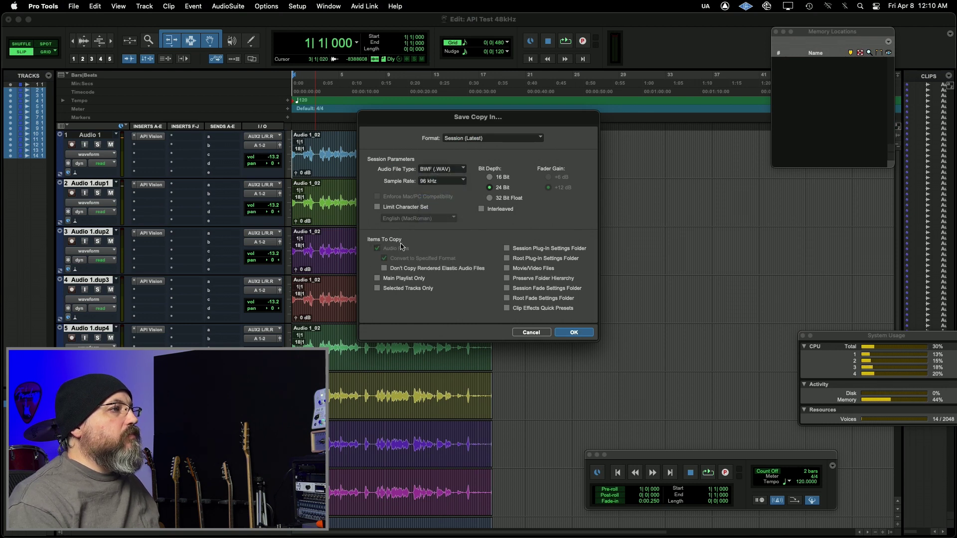
{"action": "key", "text": "Return"}
{"action": "left_click", "coordinate": [521, 125]}
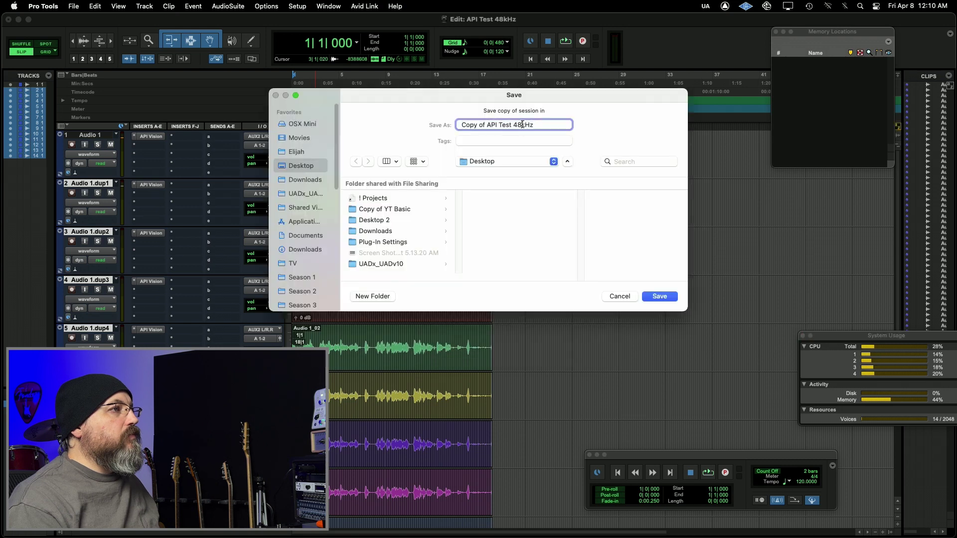
{"action": "type", "text": "96"}
{"action": "key", "text": "Return"}
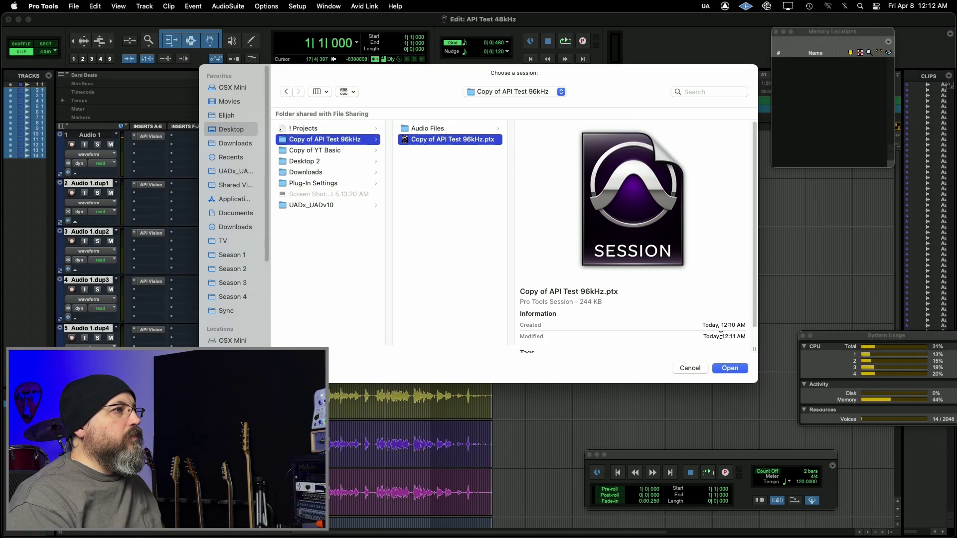
Open Copy of API Test 96kHz without saving the current session, then select Audio 1
{"action": "left_click", "coordinate": [730, 369]}
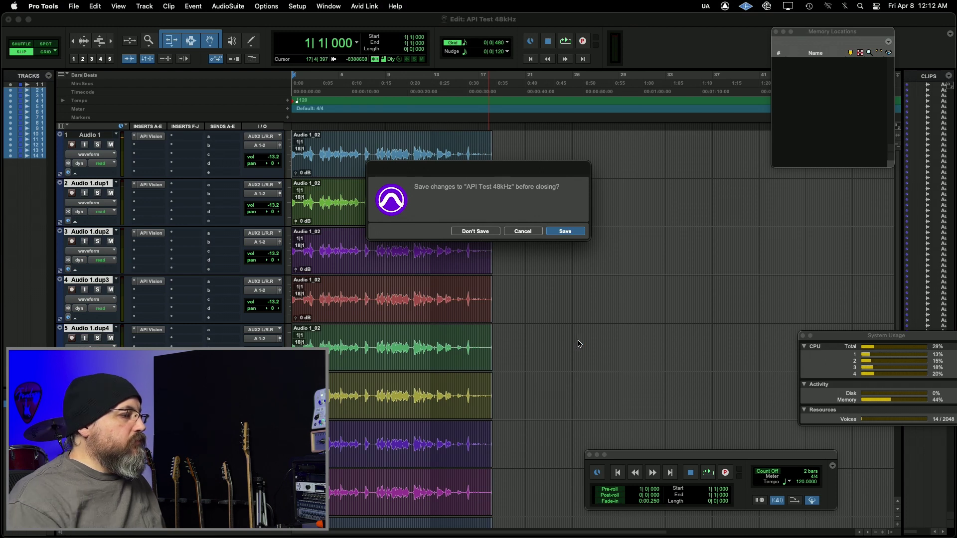
{"action": "key", "text": "Return"}
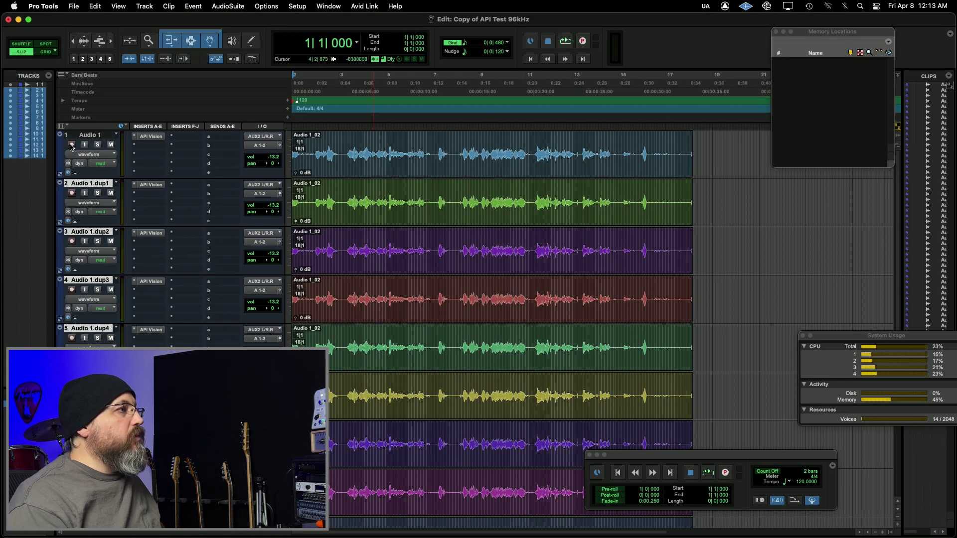
{"action": "left_click", "coordinate": [86, 135]}
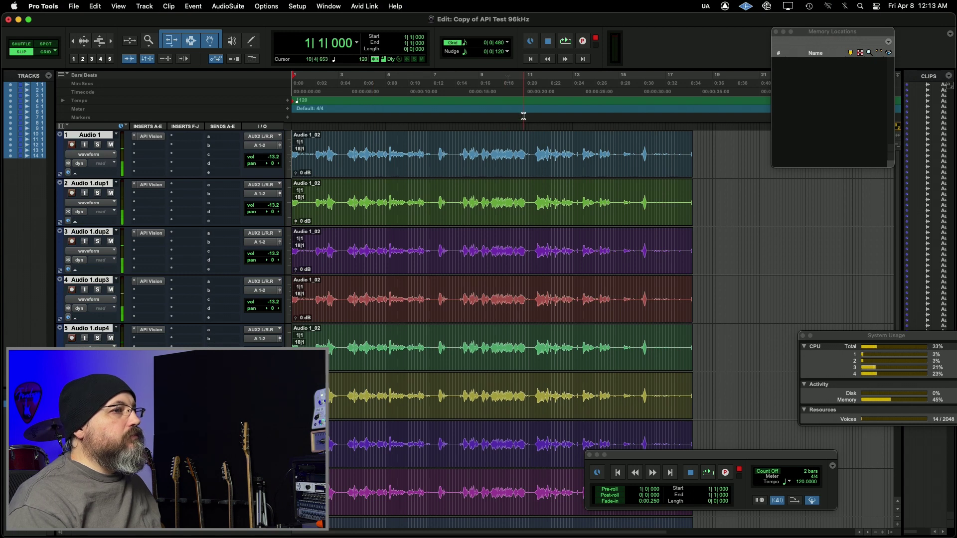
Set the Playback Engine's H/W Buffer Size to 64 Samples
{"action": "left_click", "coordinate": [266, 6]}
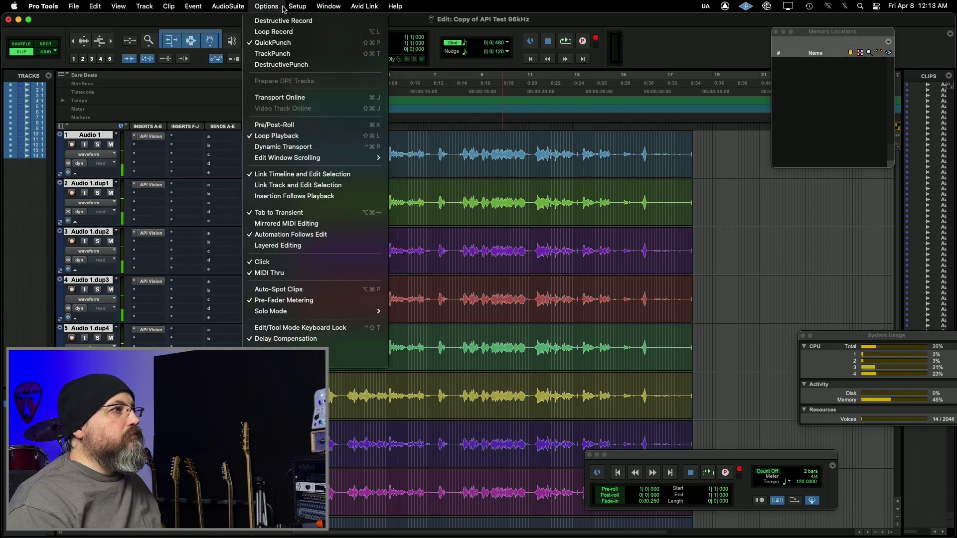
{"action": "left_click", "coordinate": [308, 32]}
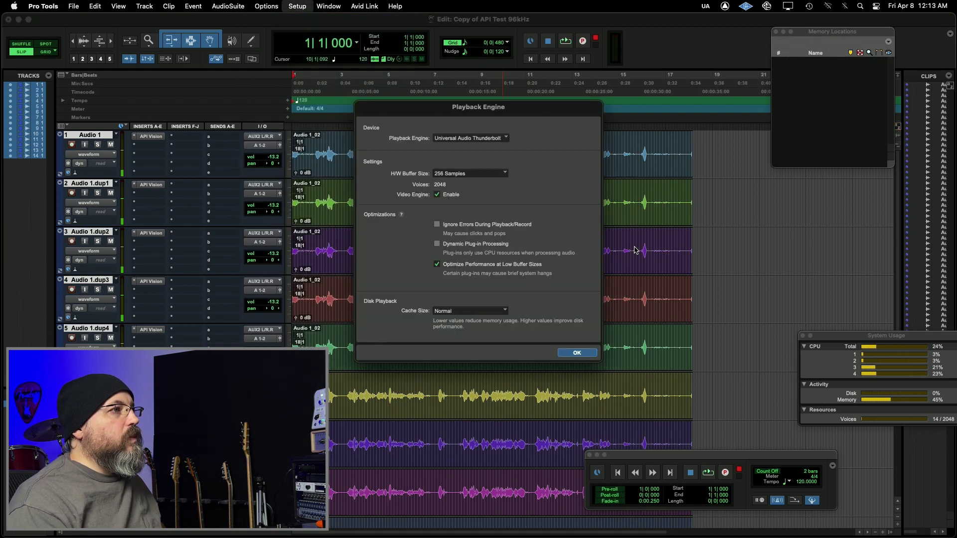
{"action": "left_click", "coordinate": [472, 171]}
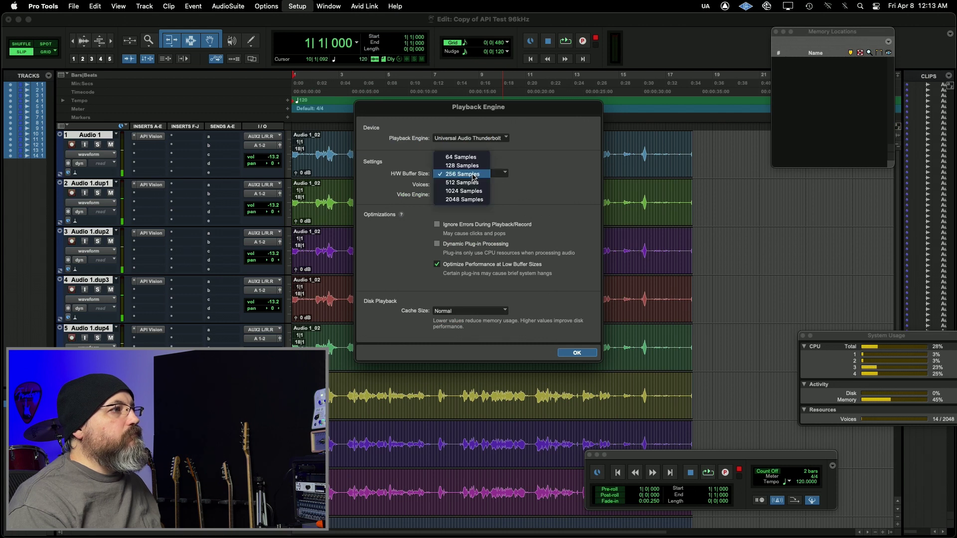
{"action": "left_click", "coordinate": [457, 158]}
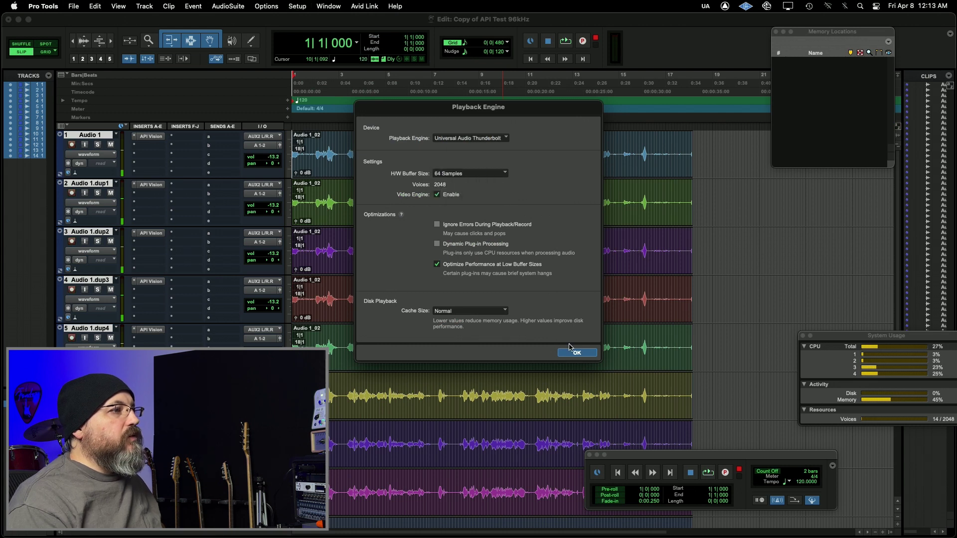
{"action": "key", "text": "Return"}
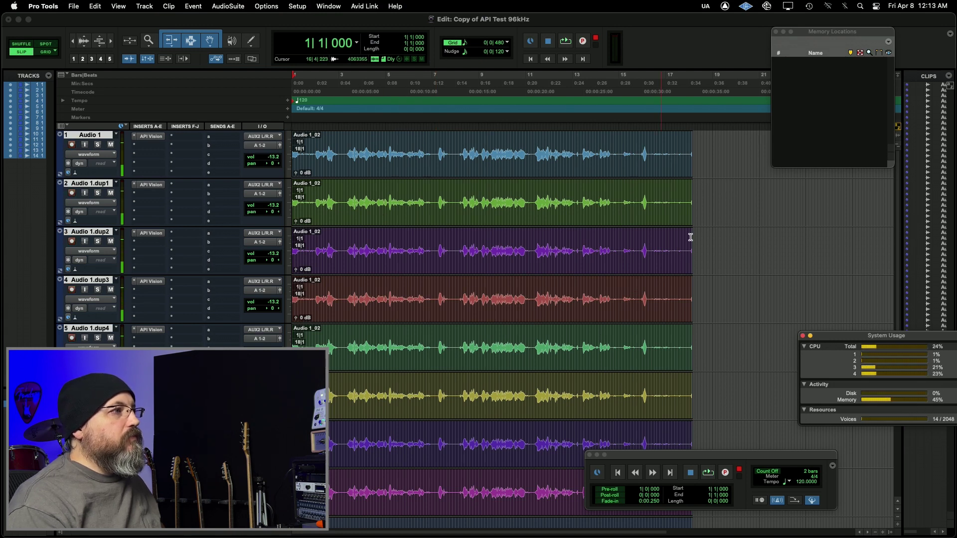
Place the cursor at bar 18 (18|2|033) and start recording on the armed tracks
{"action": "left_click", "coordinate": [695, 136]}
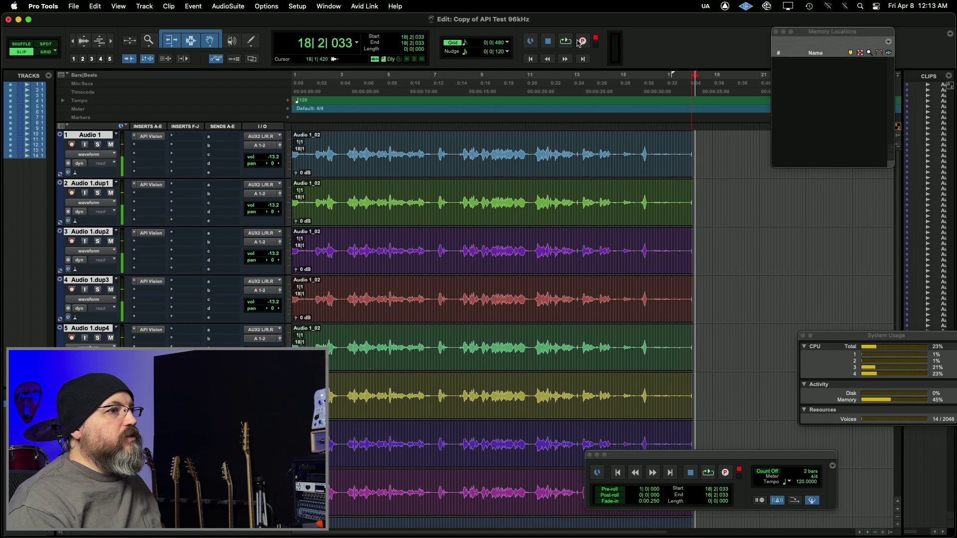
{"action": "key", "text": "space"}
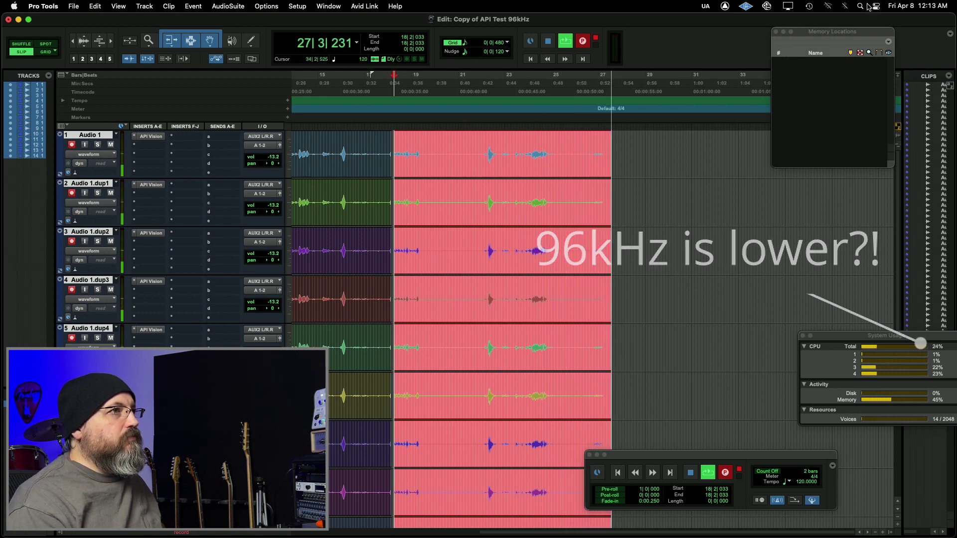
{"action": "key", "text": "super+space"}
{"action": "type", "text": "acti"}
{"action": "key", "text": "Return"}
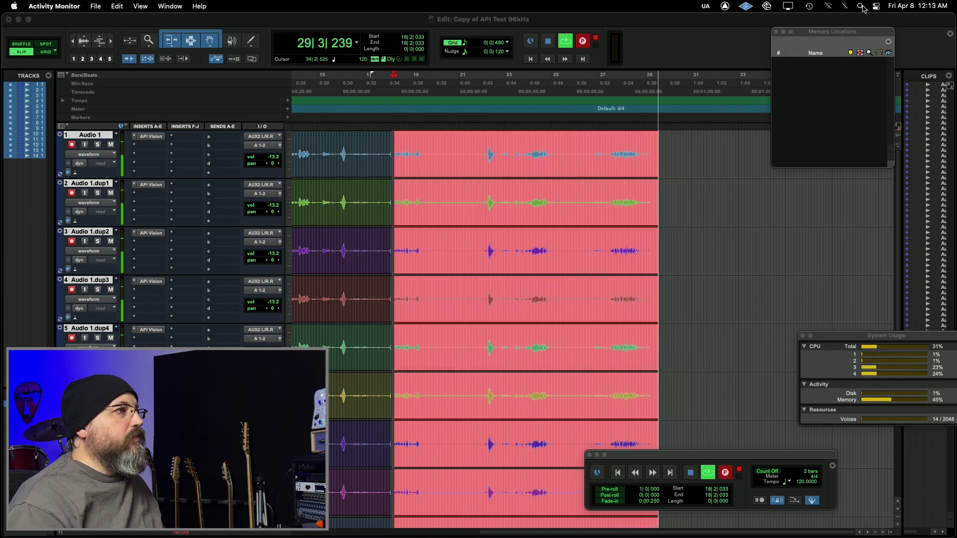
{"action": "left_click", "coordinate": [706, 183]}
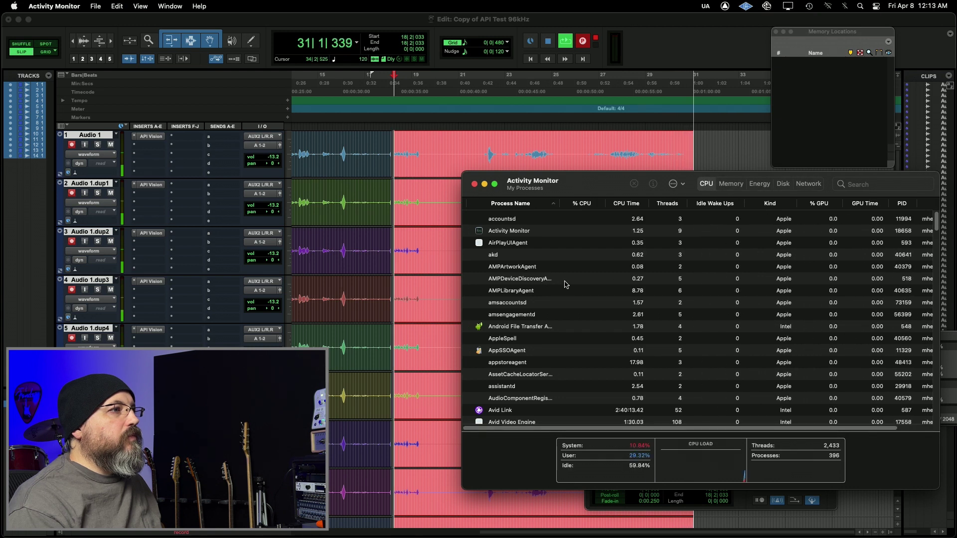
{"action": "left_click", "coordinate": [579, 203]}
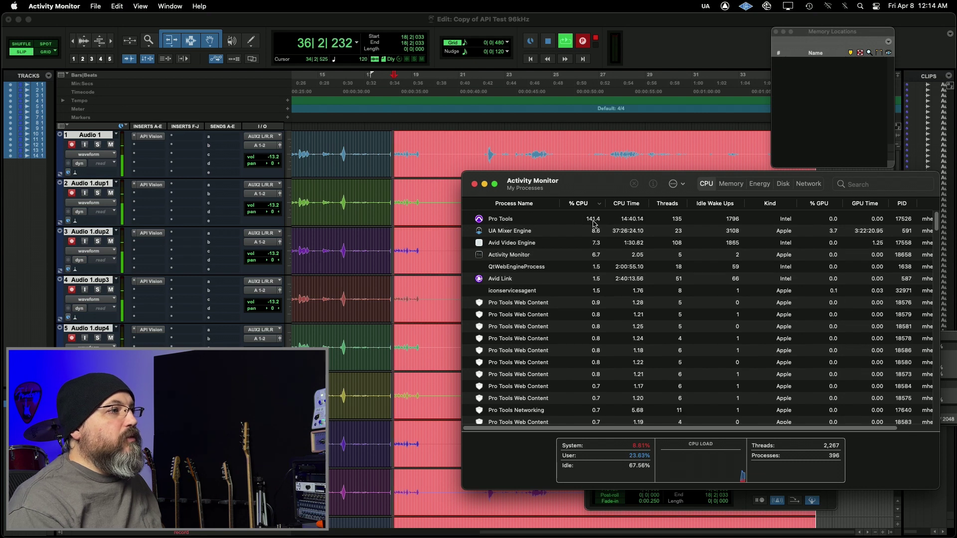
{"action": "left_click", "coordinate": [547, 222]}
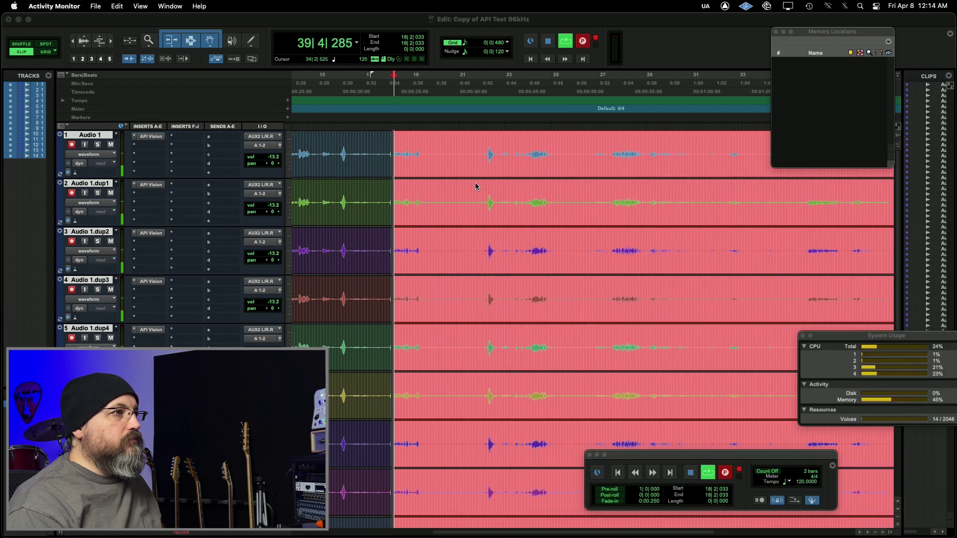
Stop the recording, leaving Audio 1_03 clips, and set the insertion point at 27|4|827
{"action": "left_click", "coordinate": [474, 184]}
{"action": "key", "text": "super+bracketleft"}
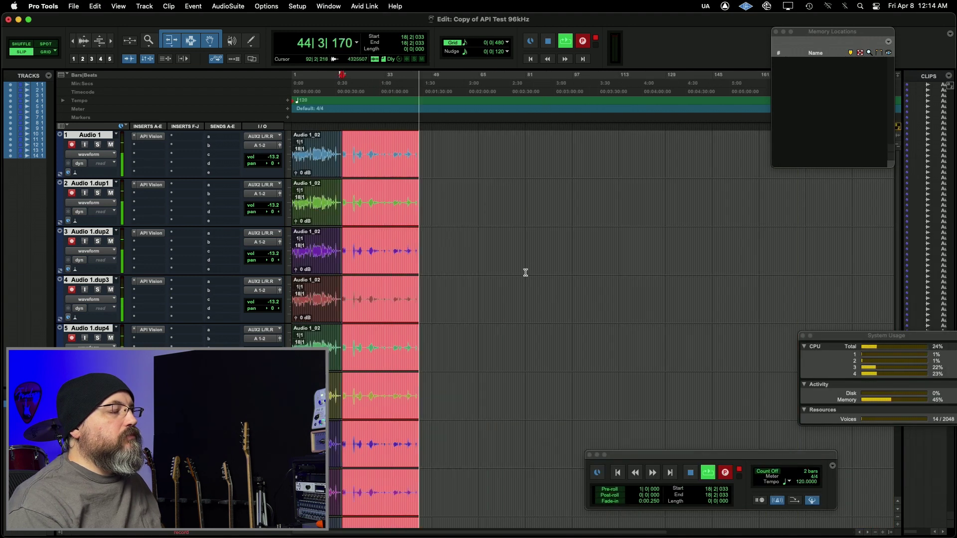
{"action": "key", "text": "space"}
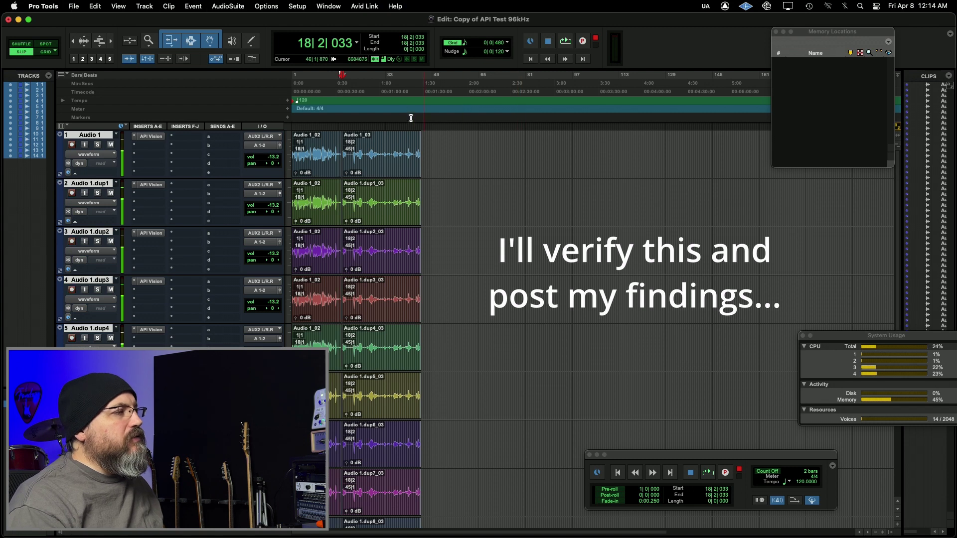
{"action": "left_click", "coordinate": [370, 148]}
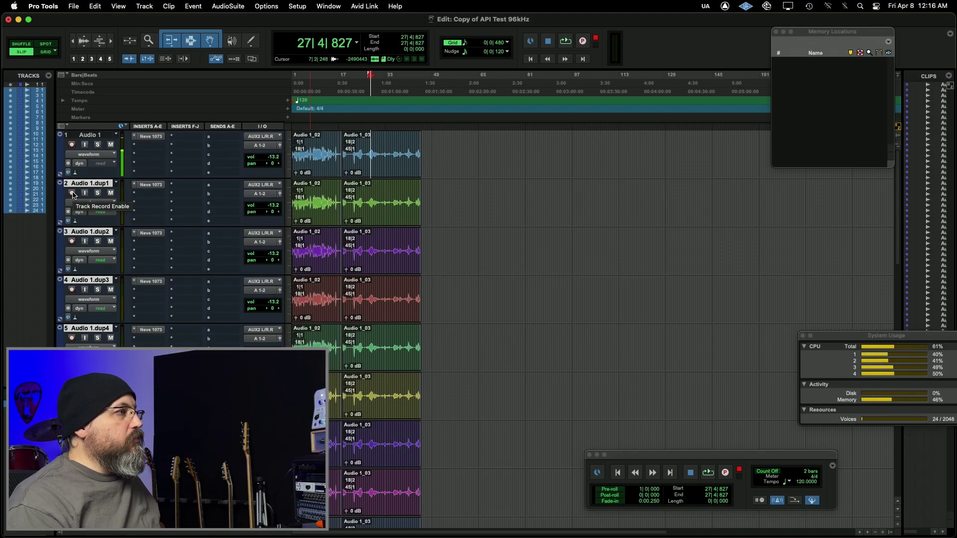
Arm all 24 tracks and start recording from 46|1|870
{"action": "left_click", "coordinate": [73, 194], "text": "alt"}
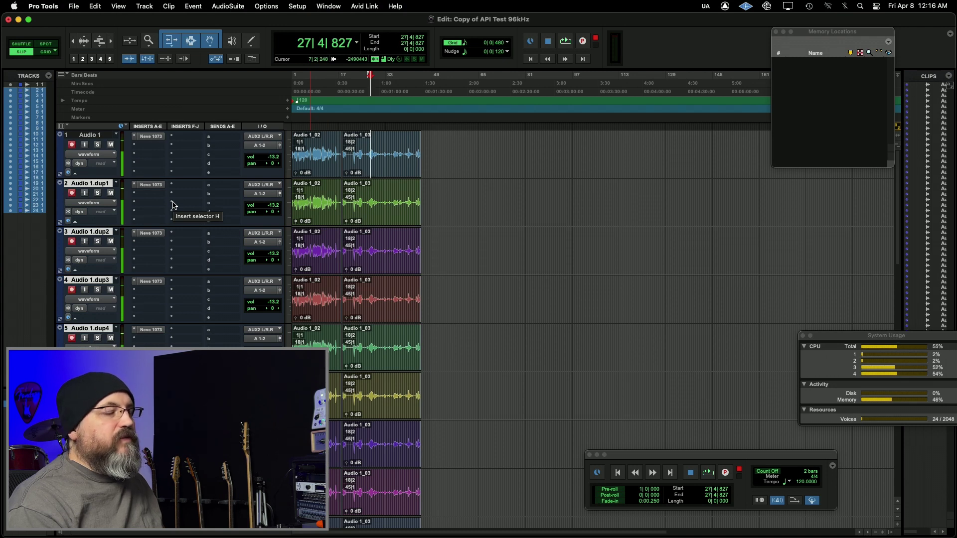
{"action": "left_click", "coordinate": [424, 134]}
{"action": "left_click", "coordinate": [565, 43]}
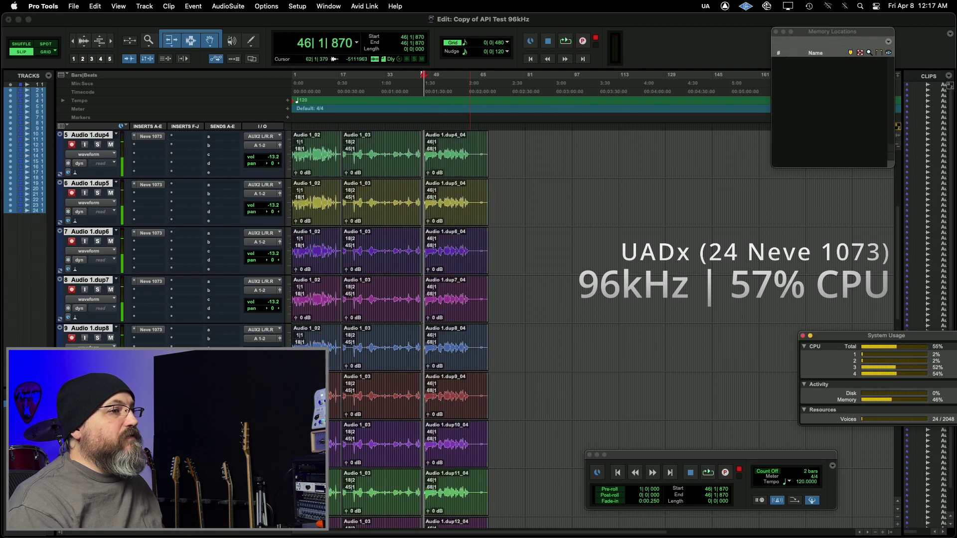
Extend the selection to track 24 and delete tracks 15–24
{"action": "scroll", "coordinate": [388, 323], "scroll_direction": "down", "scroll_amount": 5}
{"action": "scroll", "coordinate": [389, 323], "scroll_direction": "down", "scroll_amount": 4}
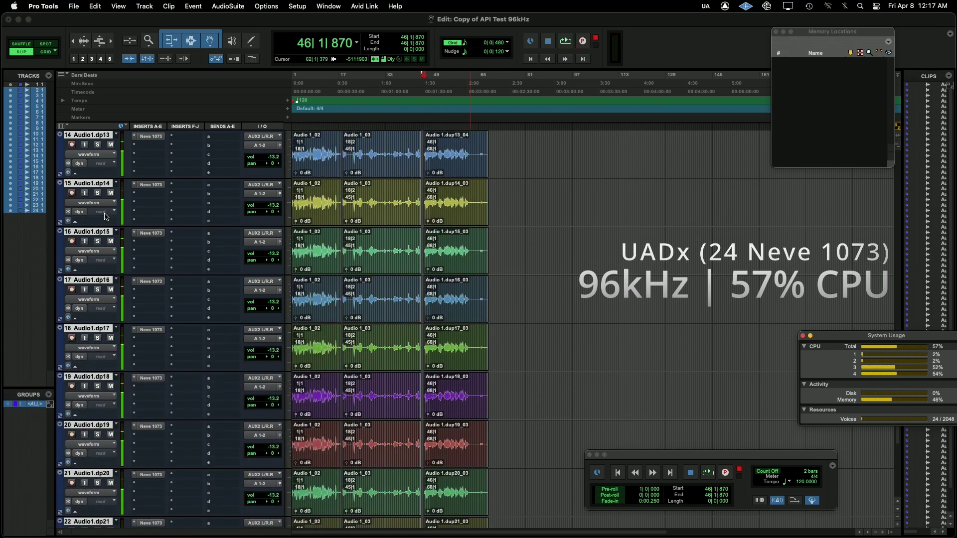
{"action": "scroll", "coordinate": [75, 349], "scroll_direction": "down", "scroll_amount": 4}
{"action": "left_click", "coordinate": [87, 435], "text": "shift"}
{"action": "right_click", "coordinate": [93, 434]}
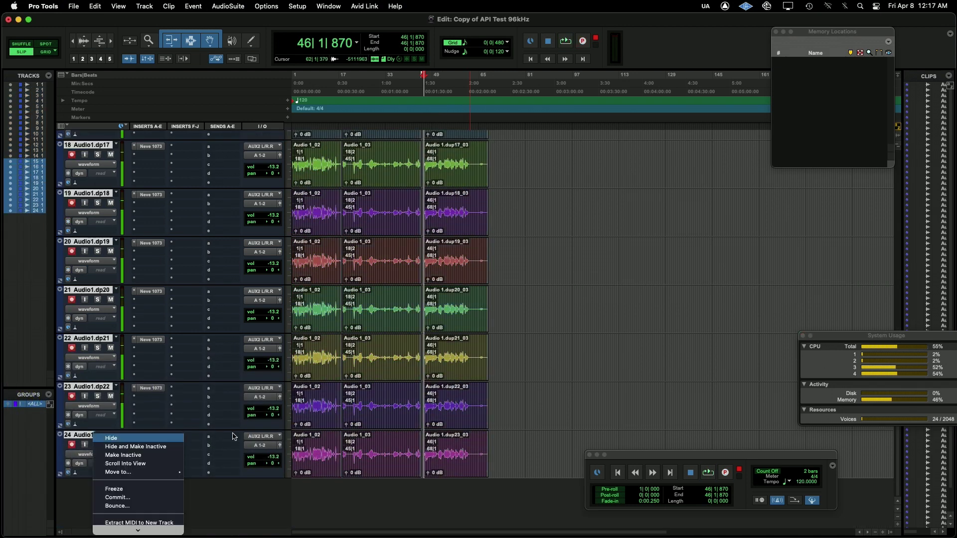
{"action": "left_click", "coordinate": [117, 512]}
{"action": "key", "text": "Return"}
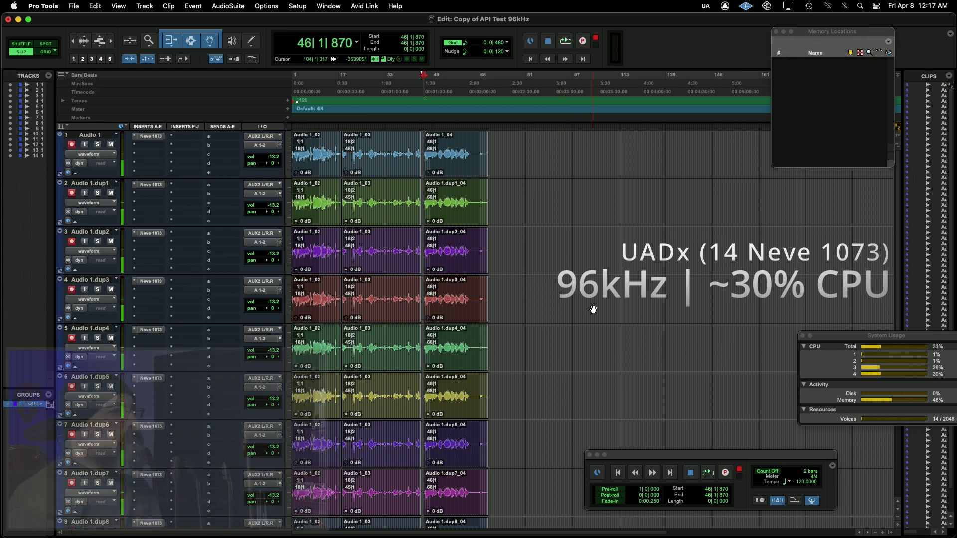
{"action": "scroll", "coordinate": [553, 279], "scroll_direction": "down", "scroll_amount": 1}
{"action": "scroll", "coordinate": [551, 277], "scroll_direction": "up", "scroll_amount": 1}
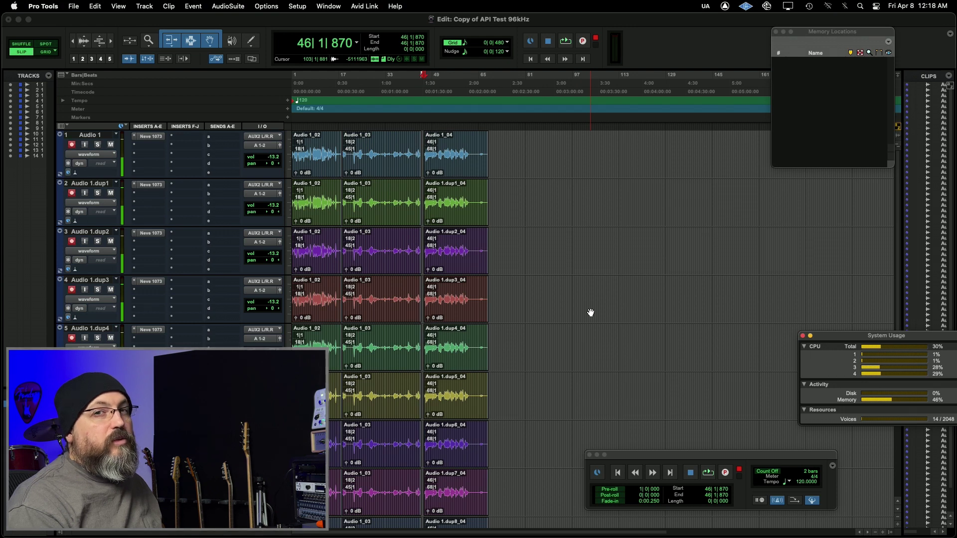
Save the current session as a template from the File menu
{"action": "left_click", "coordinate": [73, 6]}
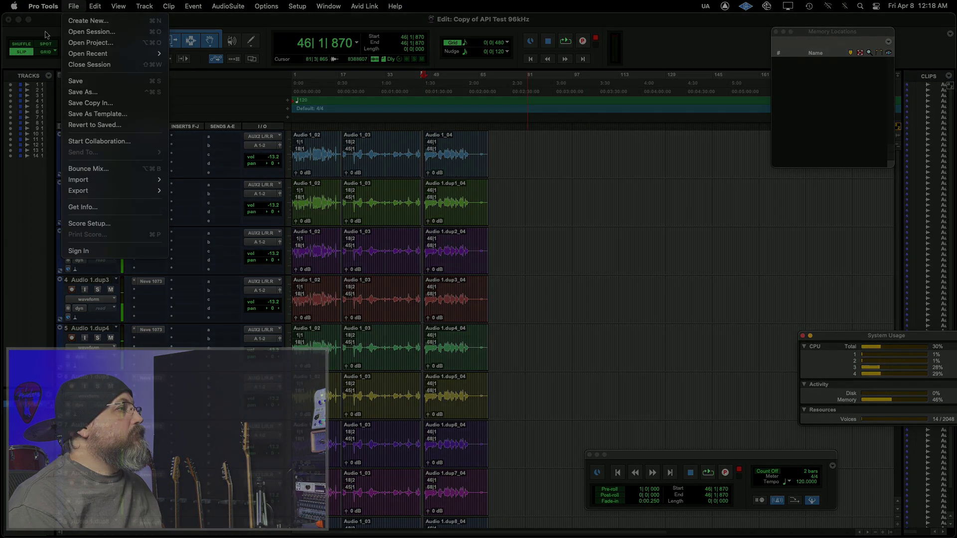
{"action": "left_click", "coordinate": [96, 114]}
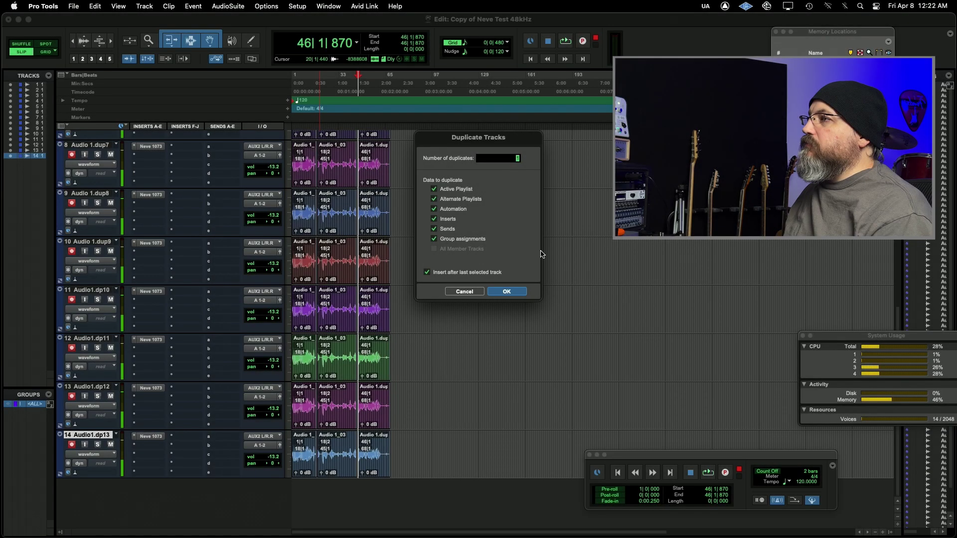
Confirm the ten-copy duplicate, then make ten copies of track 24
{"action": "key", "text": "Return"}
{"action": "scroll", "coordinate": [99, 470], "scroll_direction": "down", "scroll_amount": 10}
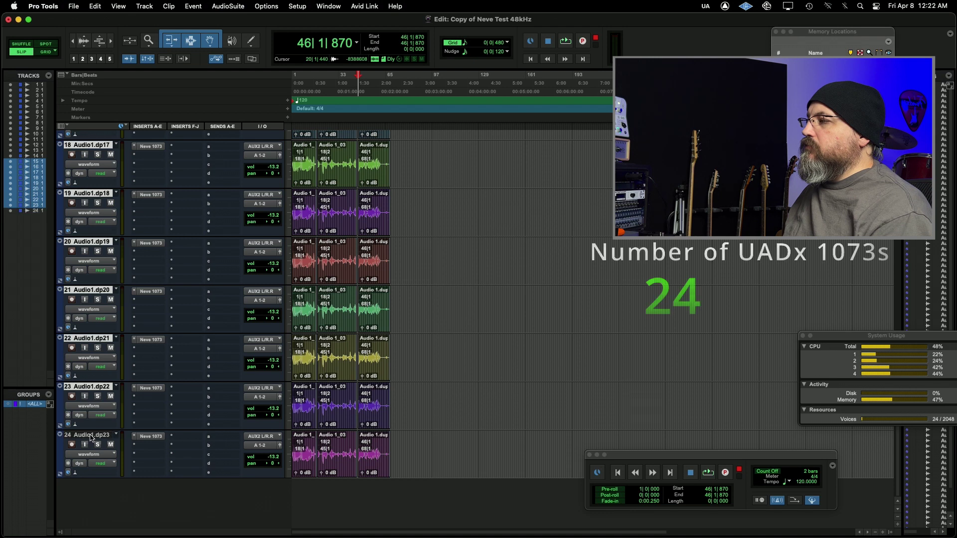
{"action": "left_click", "coordinate": [91, 439]}
{"action": "right_click", "coordinate": [91, 437]}
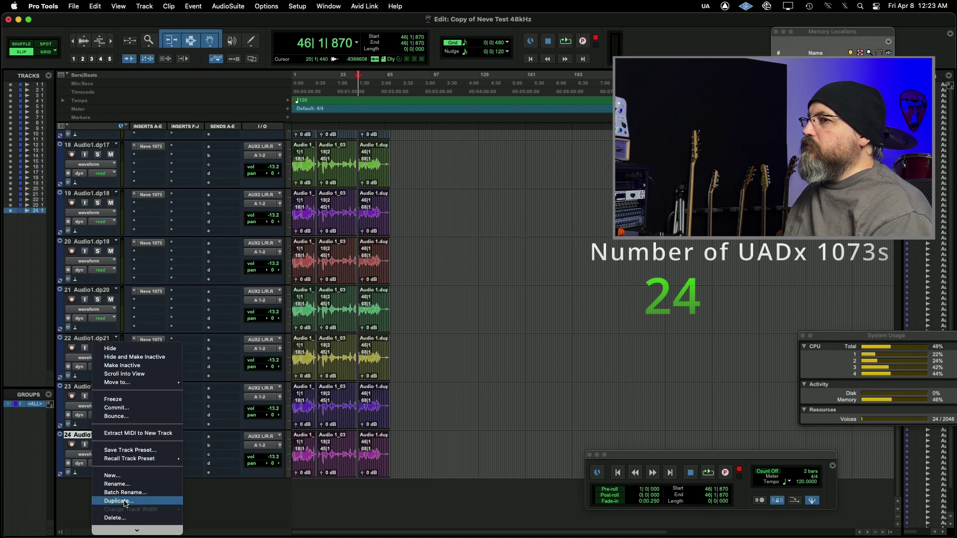
{"action": "left_click", "coordinate": [135, 449]}
{"action": "type", "text": "10"}
{"action": "key", "text": "Return"}
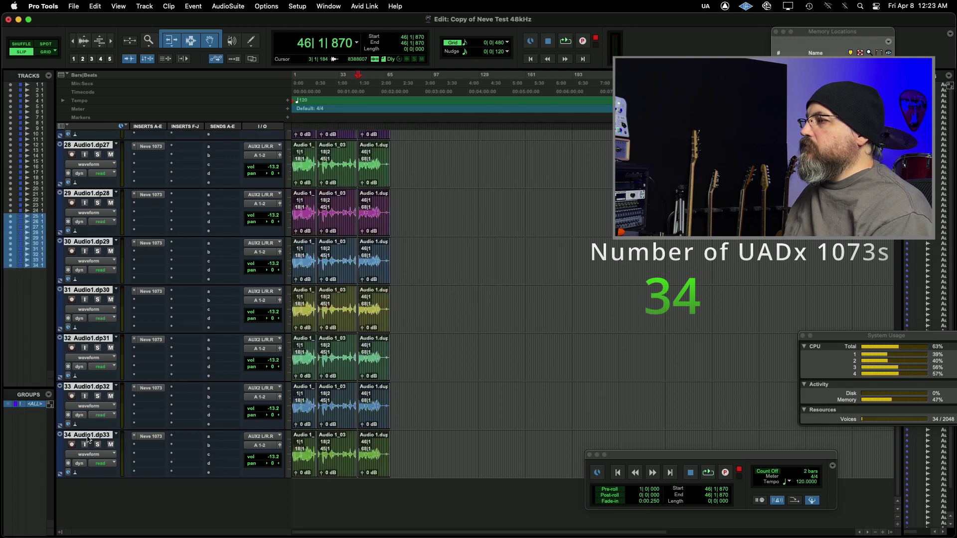
Make ten more copies of track 34, reaching 44 tracks
{"action": "left_click", "coordinate": [88, 440]}
{"action": "right_click", "coordinate": [88, 440]}
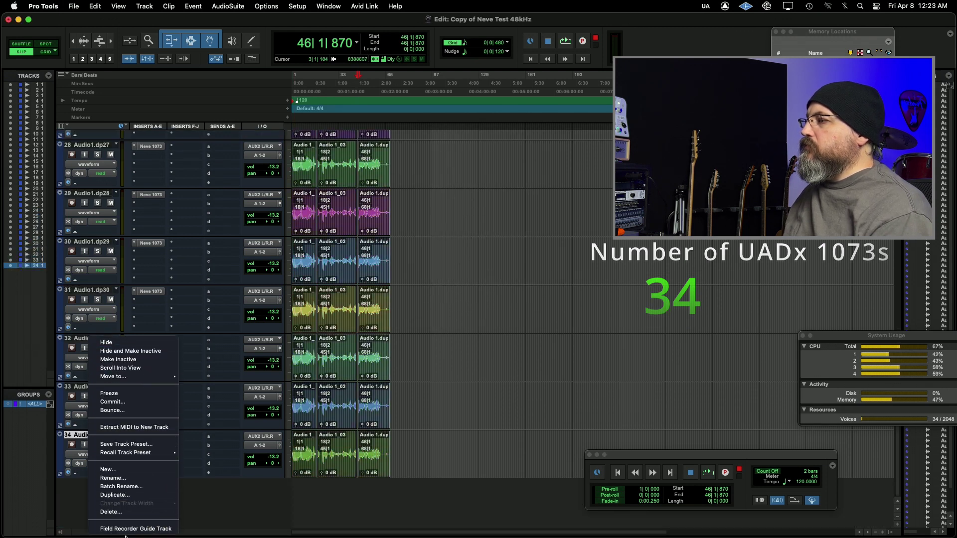
{"action": "left_click", "coordinate": [114, 494]}
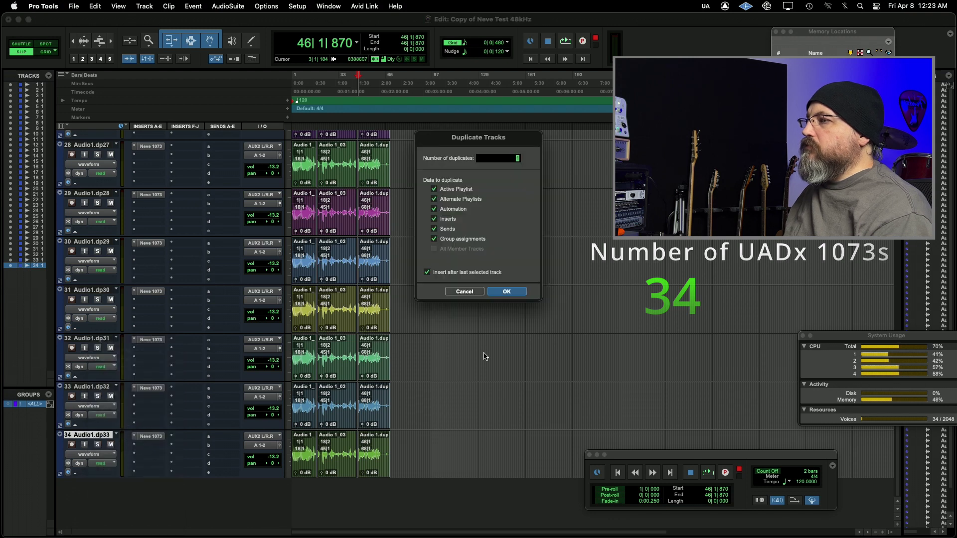
{"action": "type", "text": "10"}
{"action": "key", "text": "Return"}
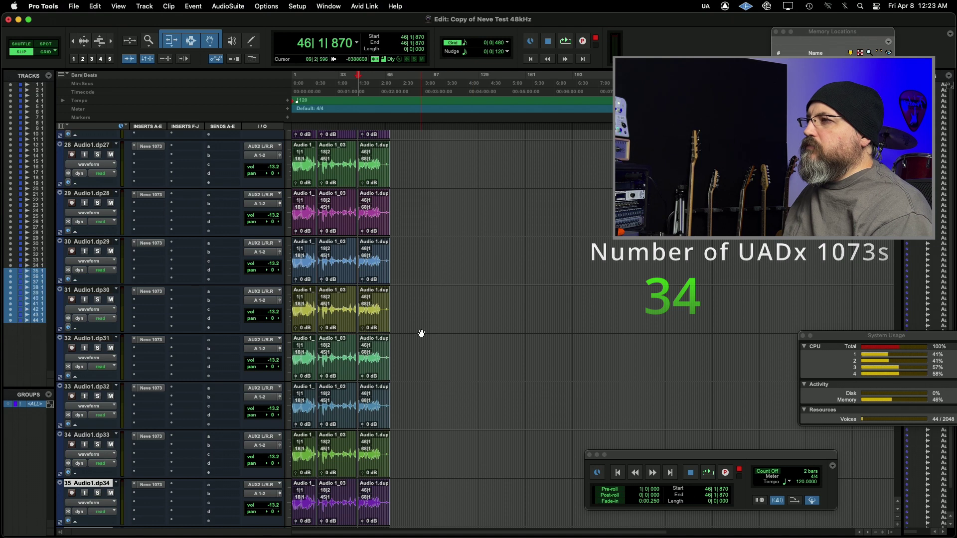
{"action": "scroll", "coordinate": [421, 331], "scroll_direction": "down", "scroll_amount": 3}
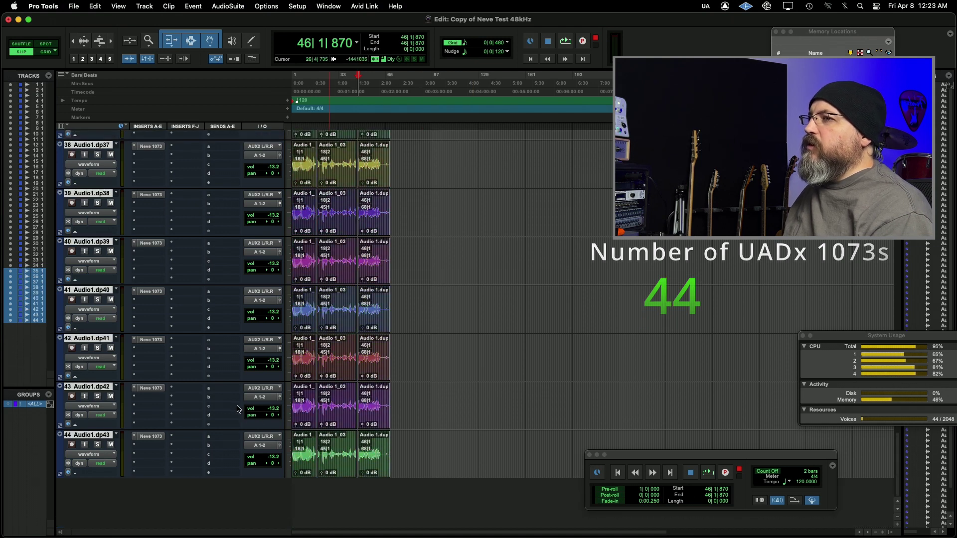
Make six duplicates of track 44, bringing the session to 50 Neve 1073 tracks
{"action": "left_click", "coordinate": [90, 436], "text": "super"}
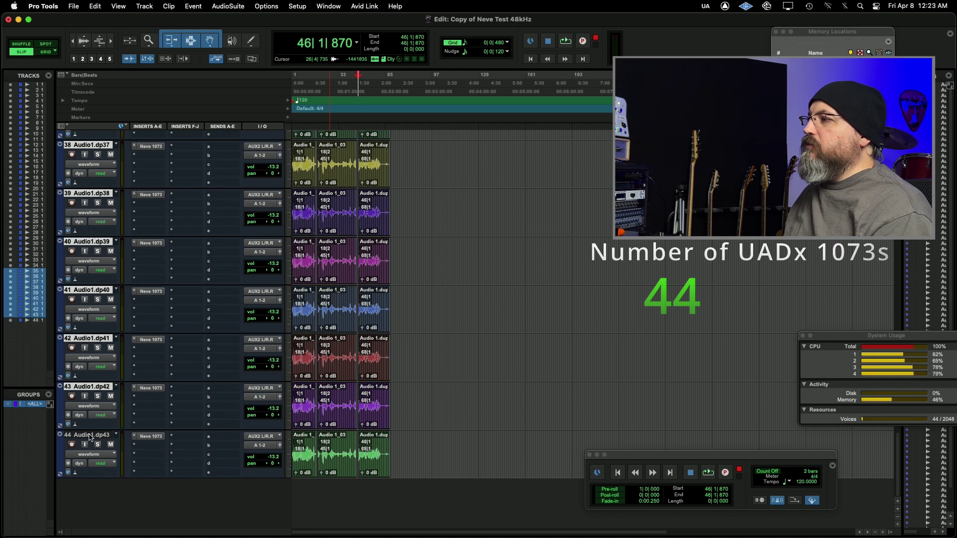
{"action": "right_click", "coordinate": [87, 437]}
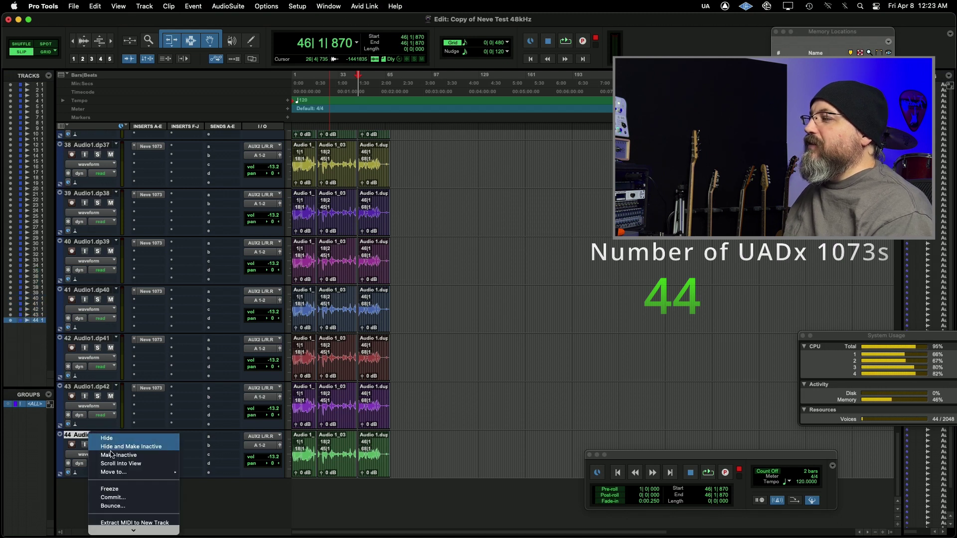
{"action": "mouse_move", "coordinate": [116, 536]}
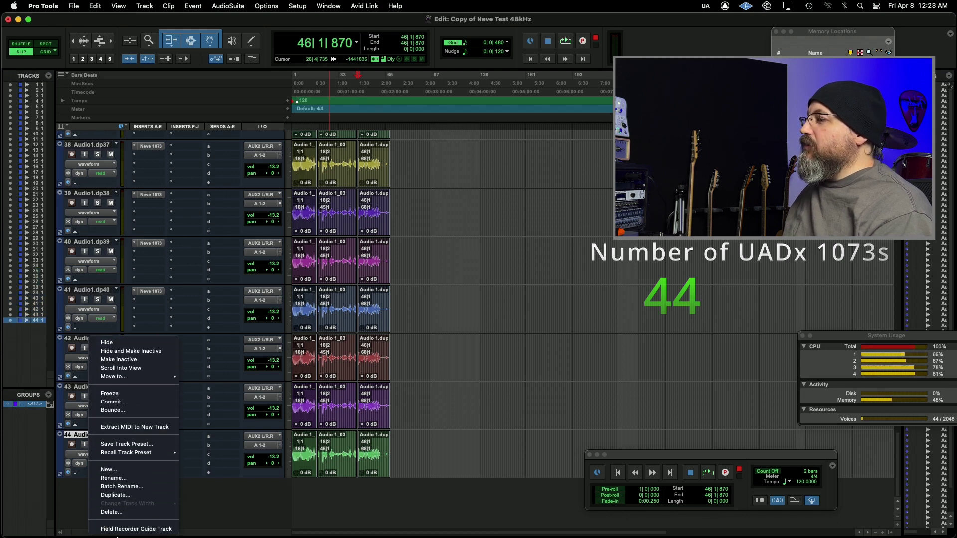
{"action": "left_click", "coordinate": [115, 495]}
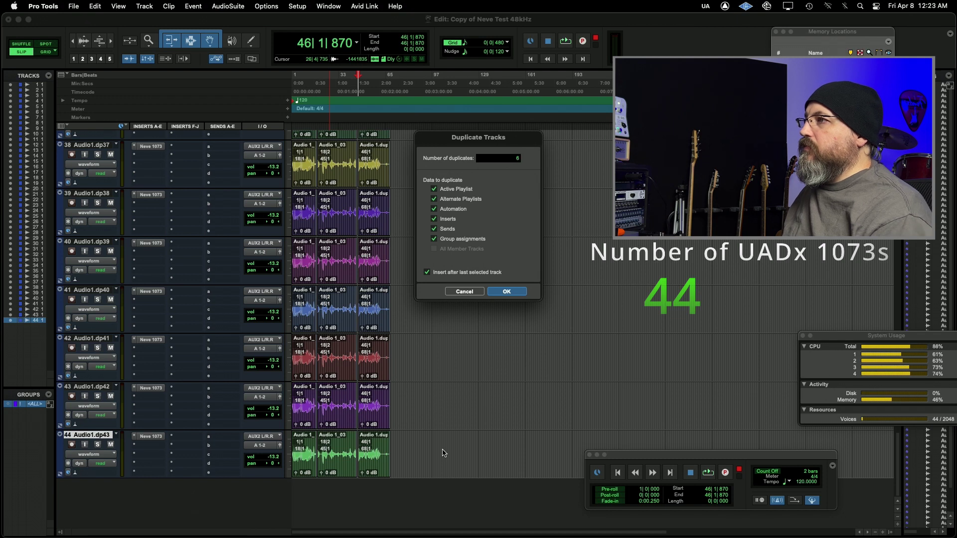
{"action": "key", "text": "Return"}
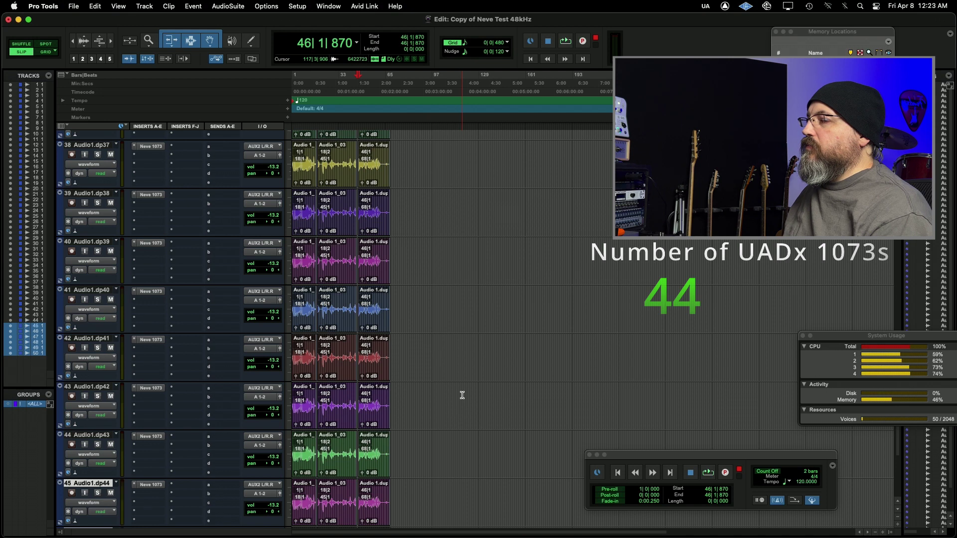
{"action": "scroll", "coordinate": [462, 395], "scroll_direction": "down", "scroll_amount": 6}
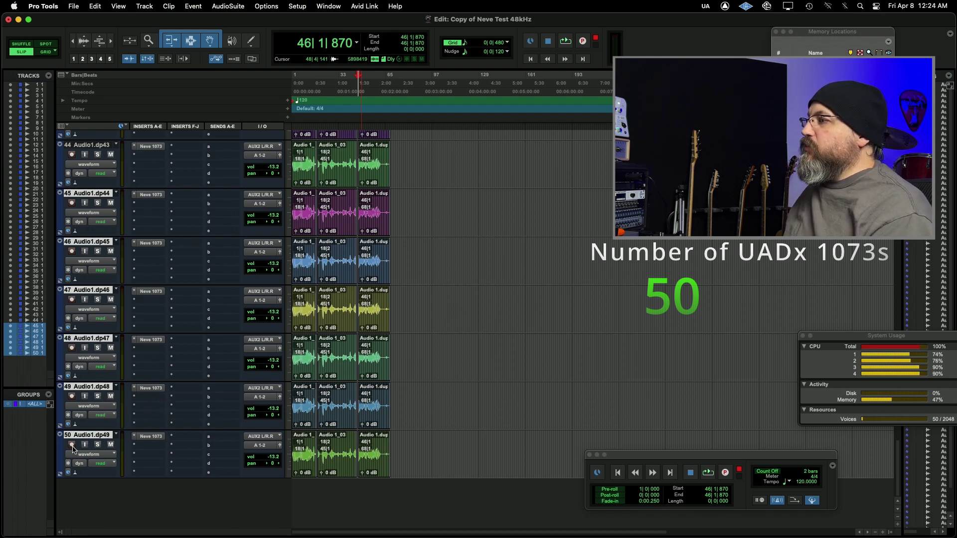
Select all 50 tracks, set the record start at bar 69, and arm transport Record
{"action": "left_click", "coordinate": [88, 435]}
{"action": "scroll", "coordinate": [184, 418], "scroll_direction": "up", "scroll_amount": 10}
{"action": "scroll", "coordinate": [184, 418], "scroll_direction": "up", "scroll_amount": 3}
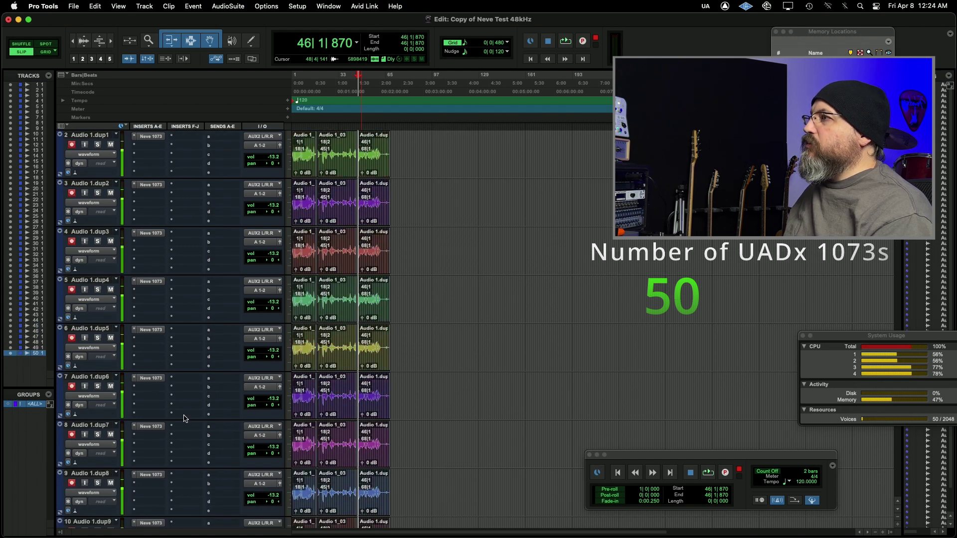
{"action": "left_click", "coordinate": [87, 136], "text": "shift"}
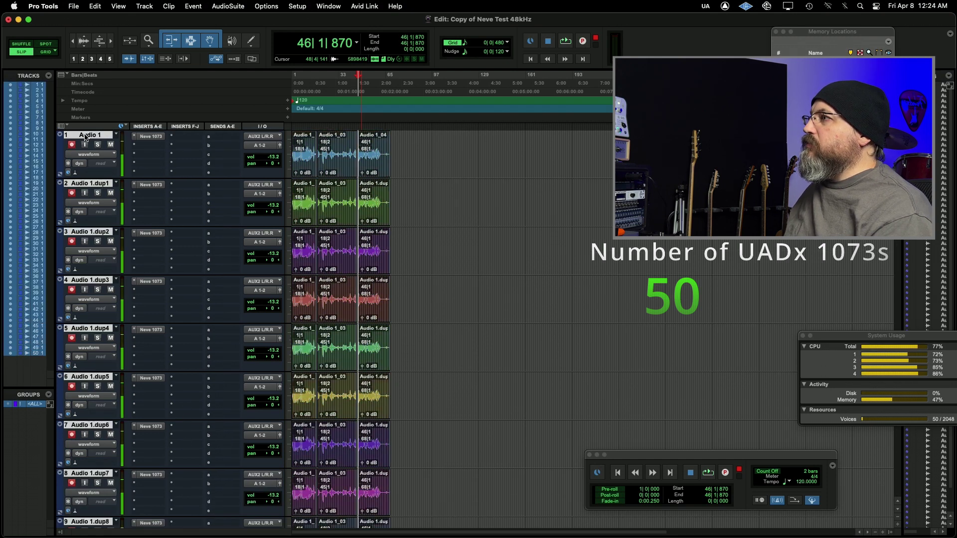
{"action": "left_click", "coordinate": [392, 141]}
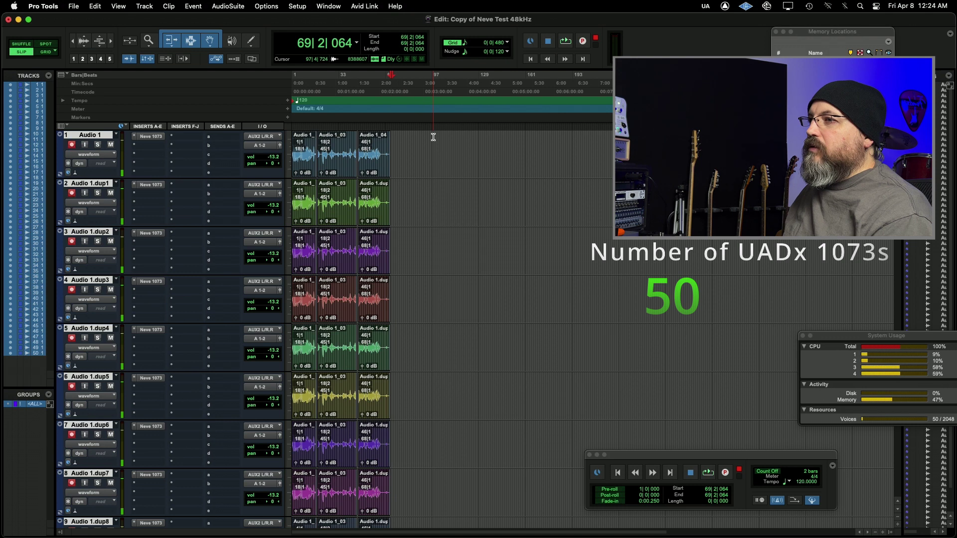
{"action": "left_click", "coordinate": [579, 42]}
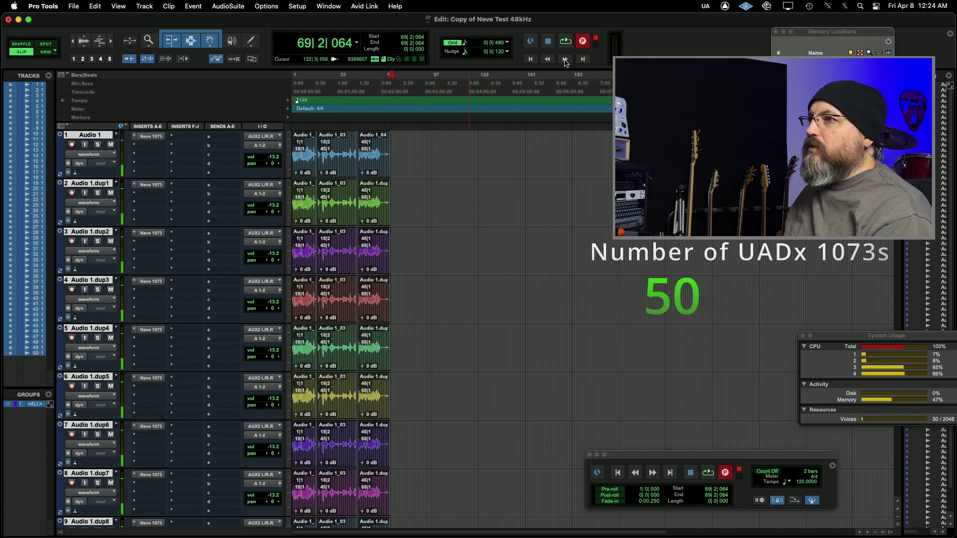
Start recording all 50 tracks and dismiss the CPU overload error
{"action": "key", "text": "space"}
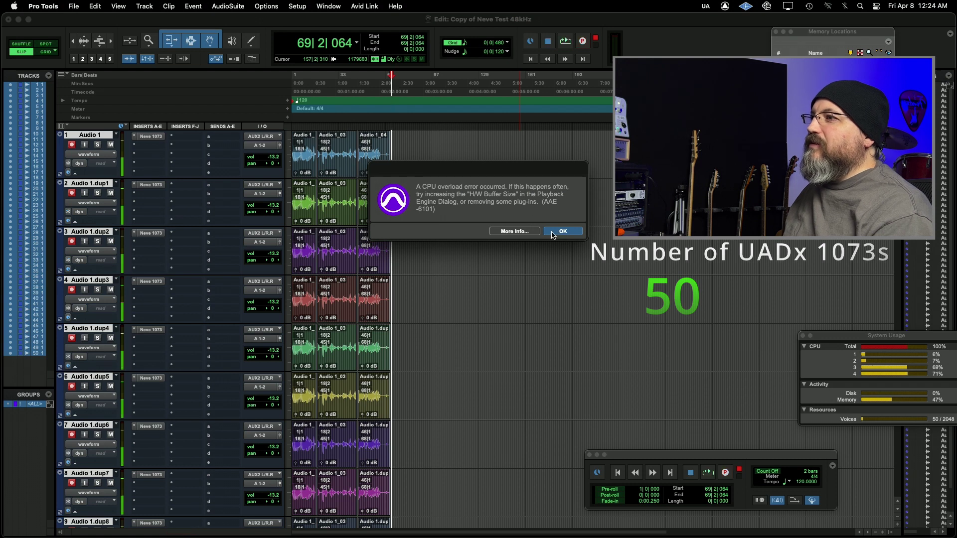
{"action": "key", "text": "Return"}
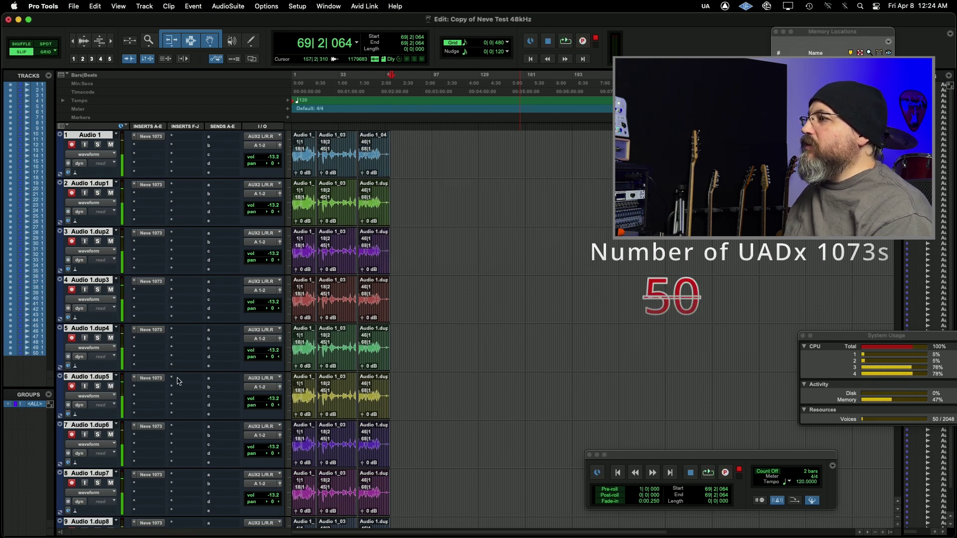
{"action": "scroll", "coordinate": [178, 381], "scroll_direction": "down", "scroll_amount": 10}
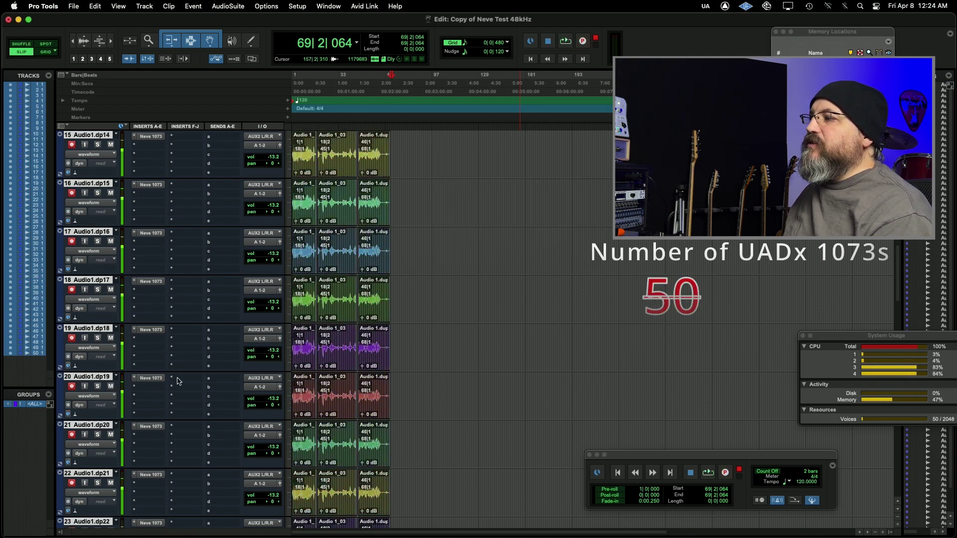
{"action": "scroll", "coordinate": [178, 381], "scroll_direction": "down", "scroll_amount": 20}
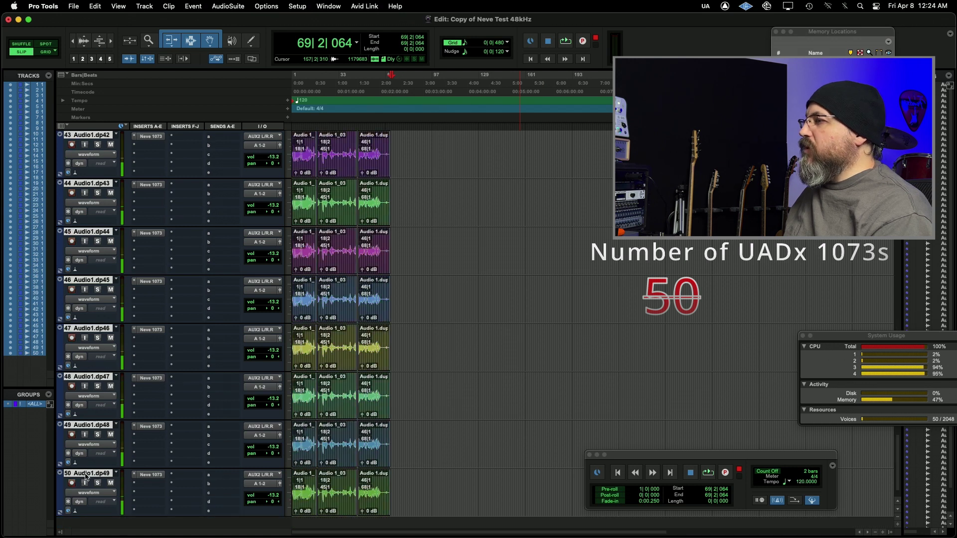
Select tracks 49 and 50 and delete them
{"action": "left_click", "coordinate": [86, 475], "text": "super"}
{"action": "left_click", "coordinate": [87, 475]}
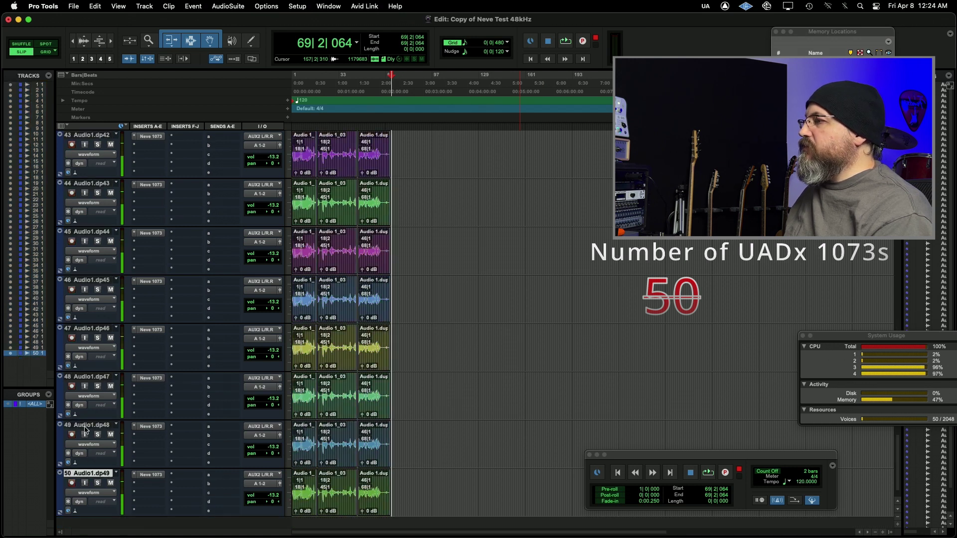
{"action": "left_click", "coordinate": [86, 429], "text": "shift"}
{"action": "right_click", "coordinate": [85, 428]}
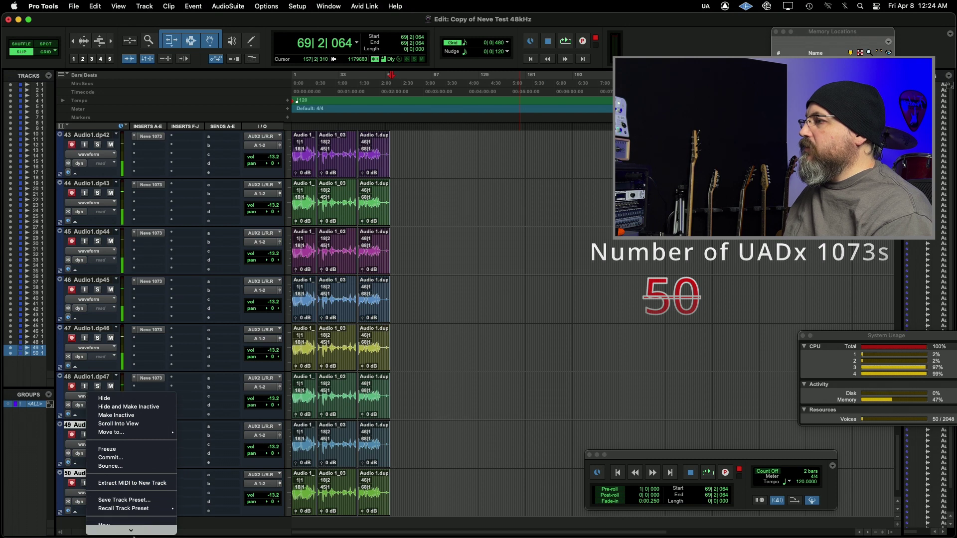
{"action": "left_click", "coordinate": [117, 509]}
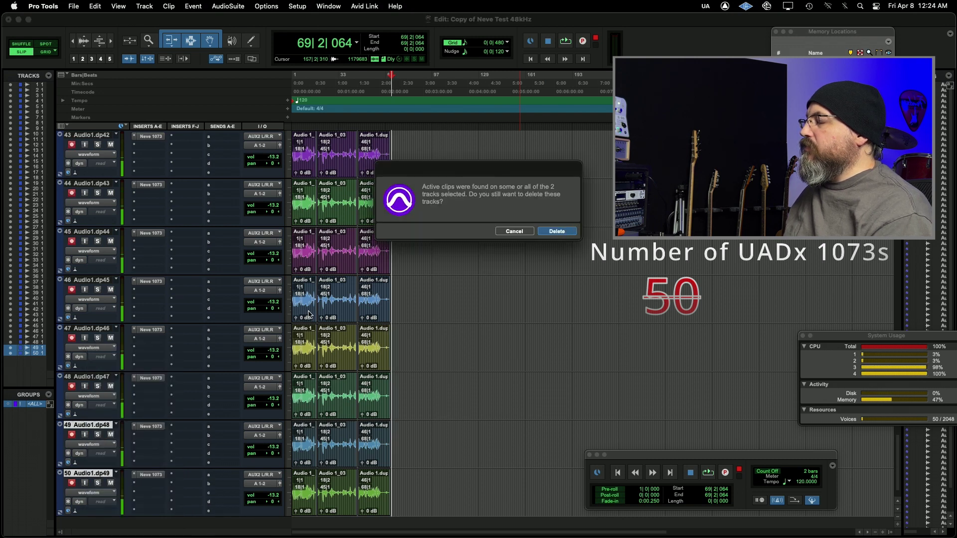
{"action": "key", "text": "Return"}
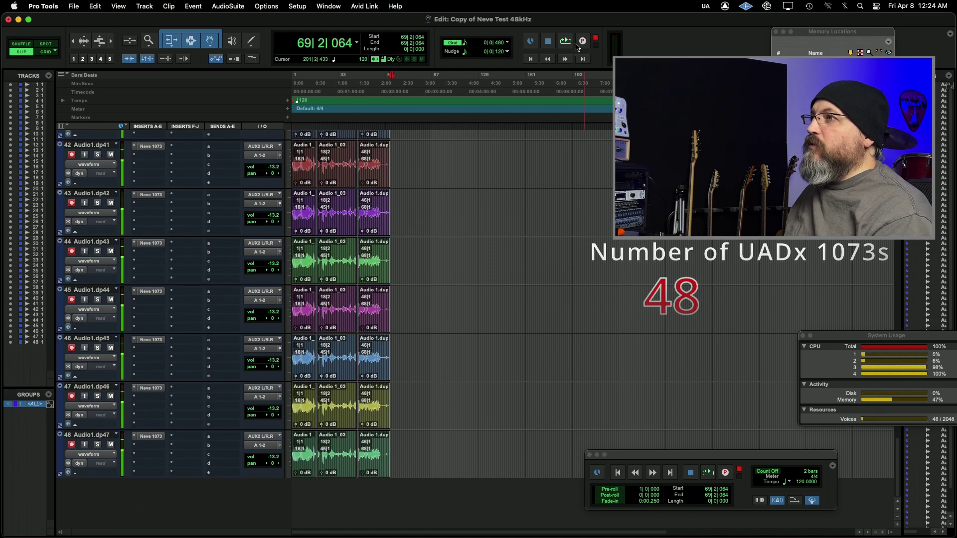
Attempt a loop recording on the 48 tracks and dismiss the resulting error
{"action": "left_click", "coordinate": [583, 42]}
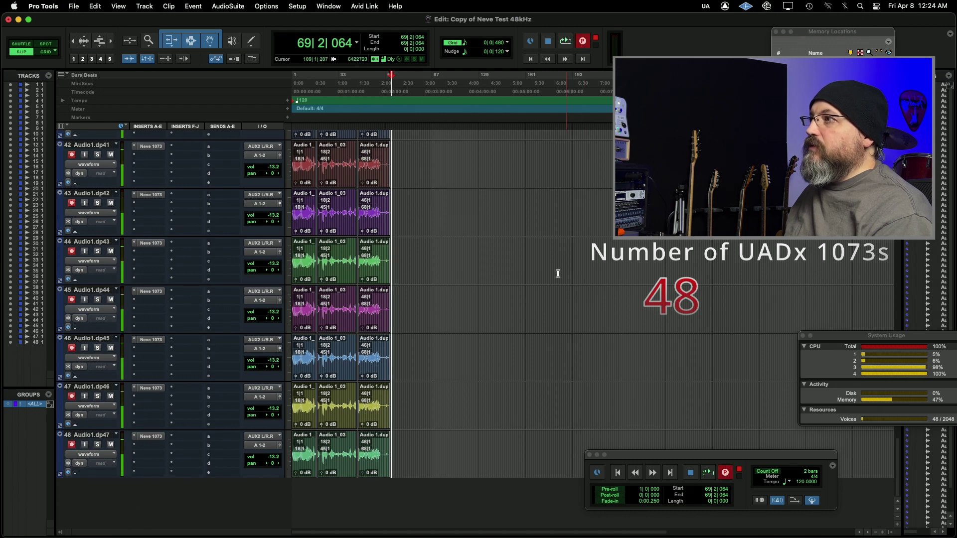
{"action": "key", "text": "super+shift+l"}
{"action": "key", "text": "space"}
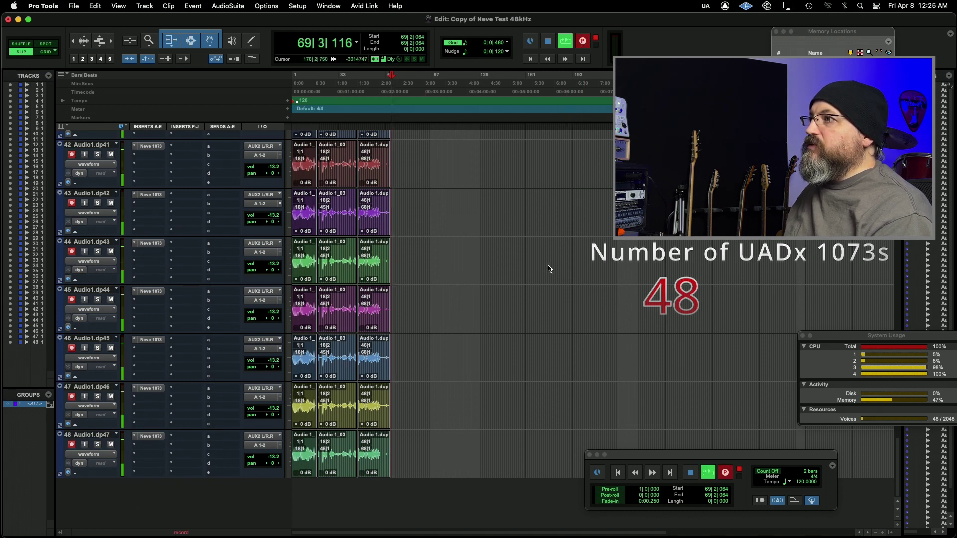
{"action": "left_click", "coordinate": [512, 233]}
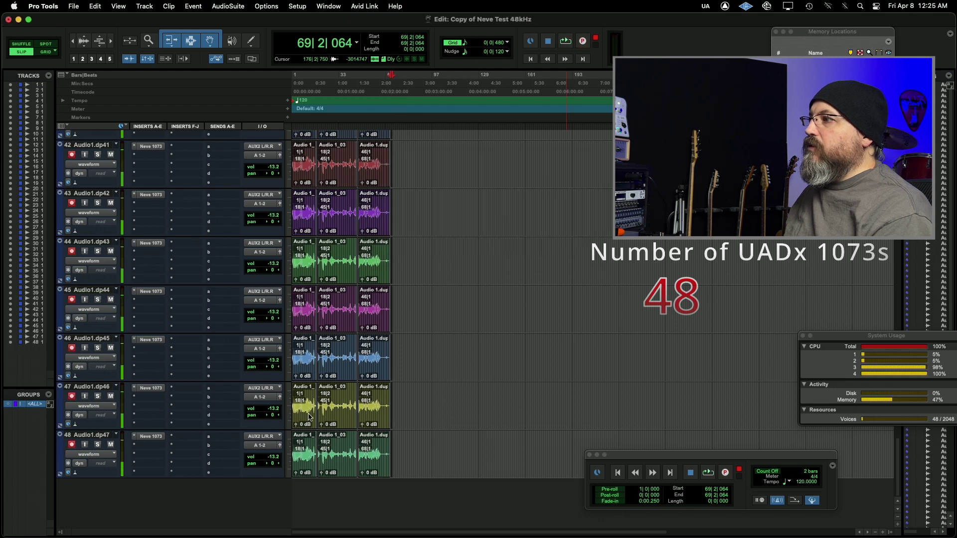
Select tracks 47 and 48 and delete them
{"action": "left_click", "coordinate": [103, 436]}
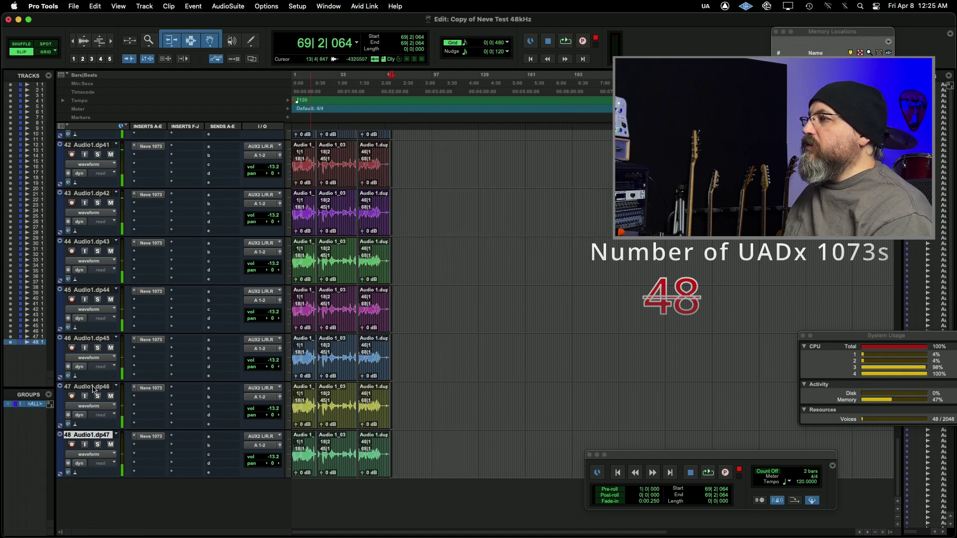
{"action": "left_click", "coordinate": [93, 389], "text": "shift"}
{"action": "right_click", "coordinate": [93, 389]}
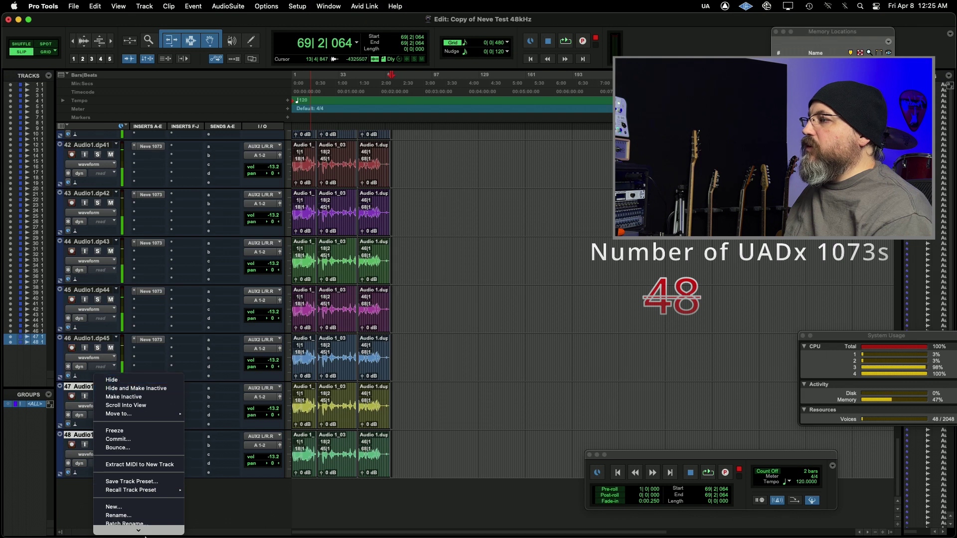
{"action": "mouse_move", "coordinate": [142, 532]}
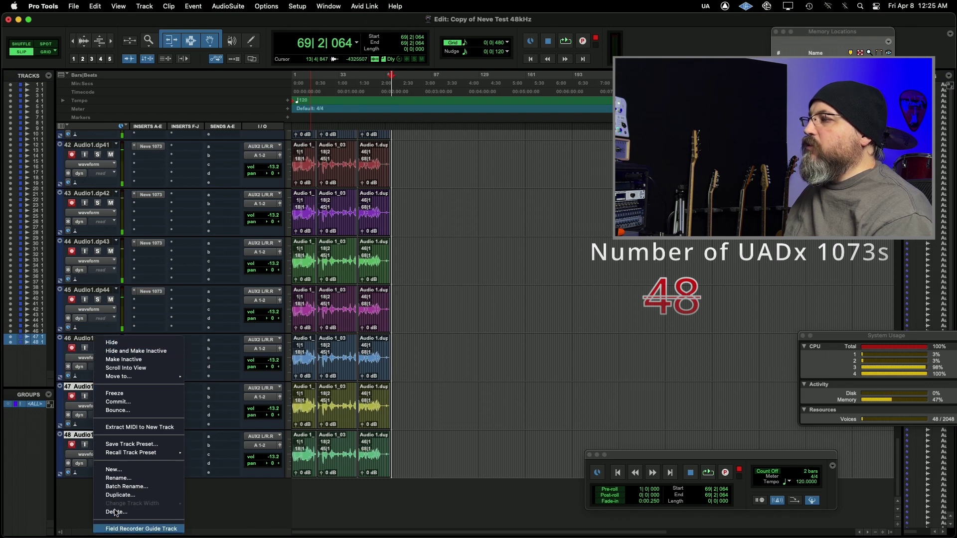
{"action": "left_click", "coordinate": [115, 512]}
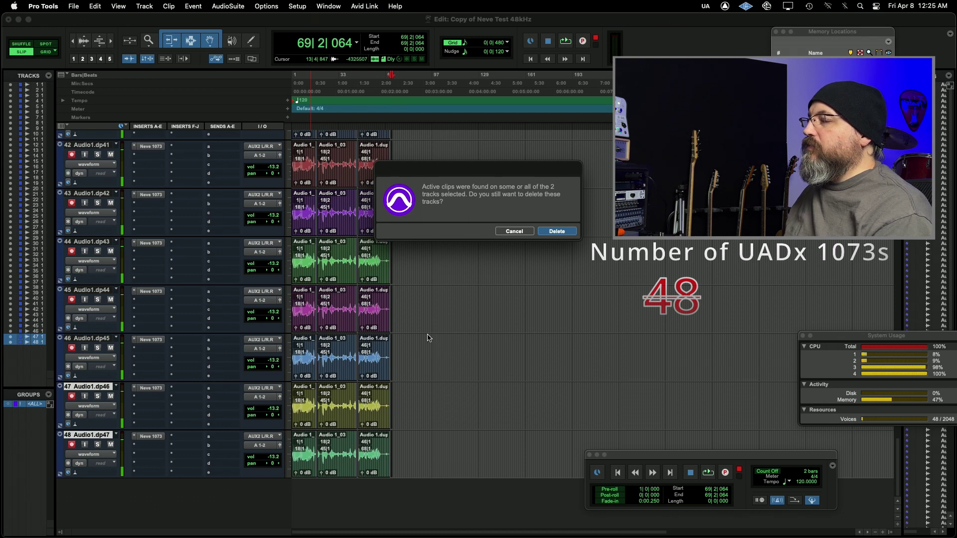
{"action": "left_click", "coordinate": [559, 232]}
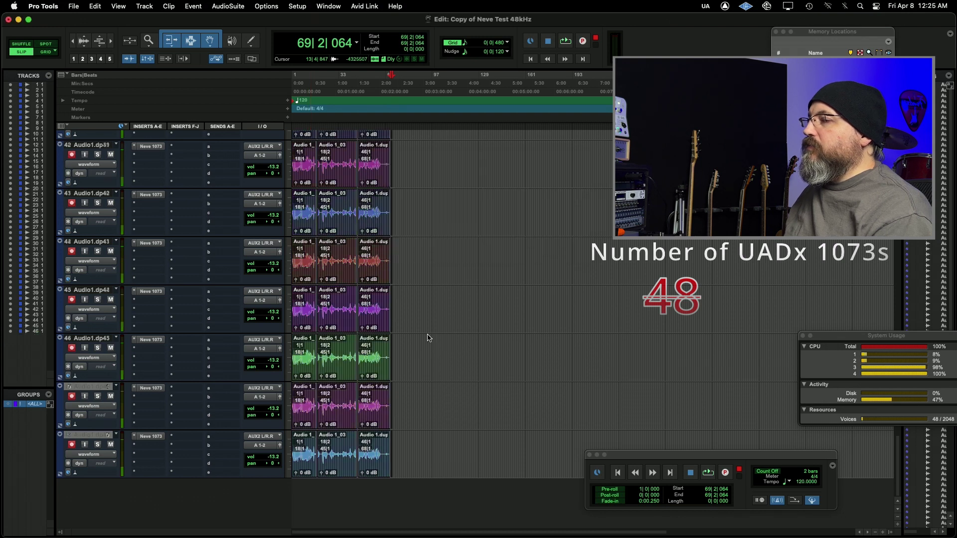
Select all 46 tracks and record-arm every one of them
{"action": "left_click", "coordinate": [97, 436]}
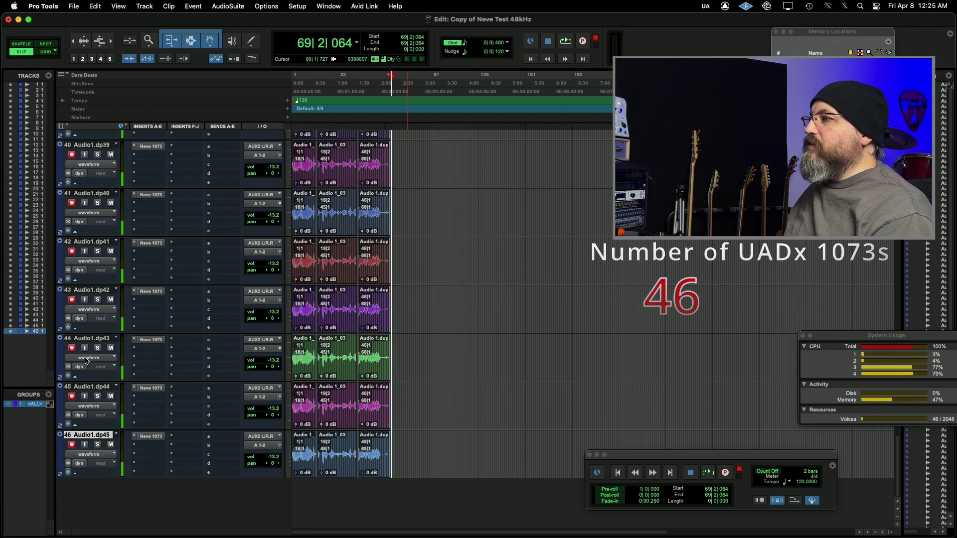
{"action": "scroll", "coordinate": [86, 361], "scroll_direction": "up", "scroll_amount": 5}
{"action": "scroll", "coordinate": [85, 360], "scroll_direction": "up", "scroll_amount": 15}
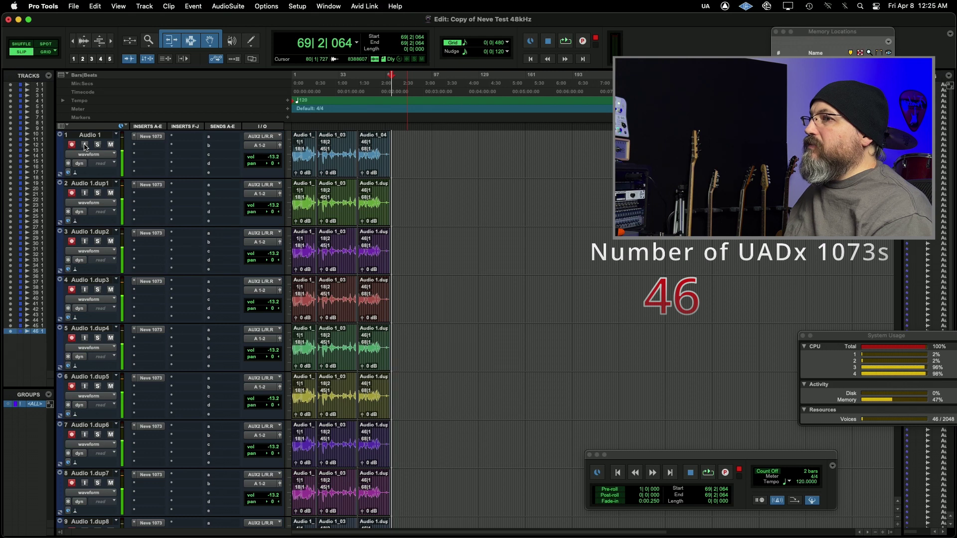
{"action": "left_click", "coordinate": [91, 135], "text": "shift"}
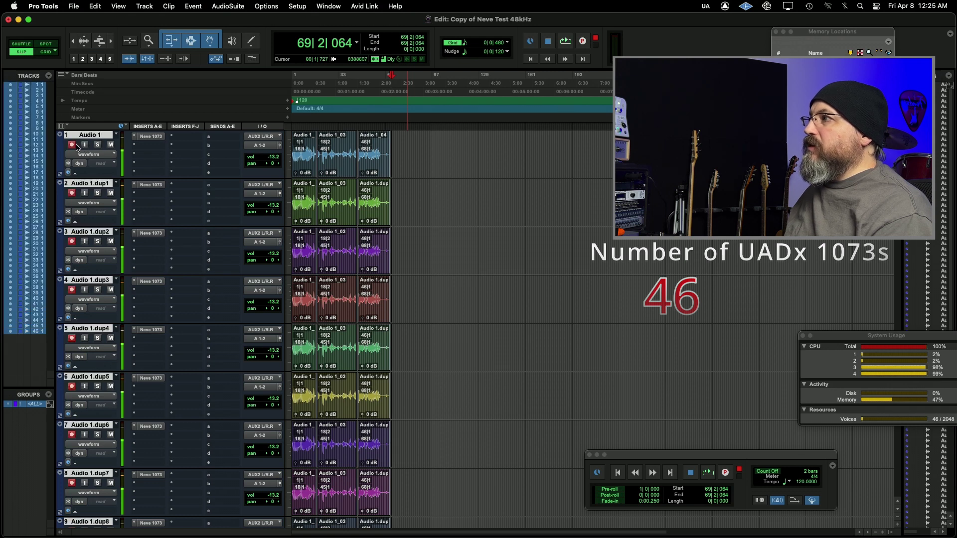
{"action": "left_click", "coordinate": [72, 144]}
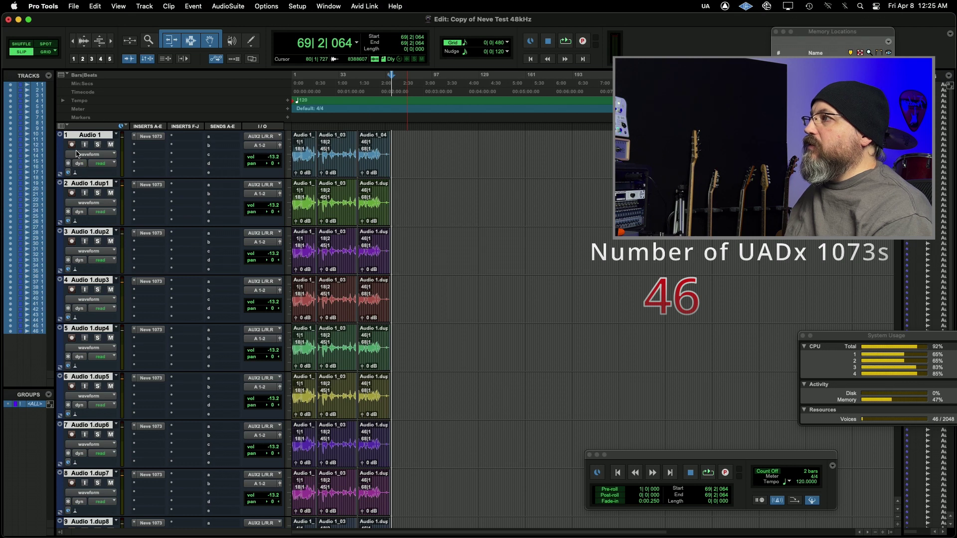
{"action": "key", "text": "shift+r"}
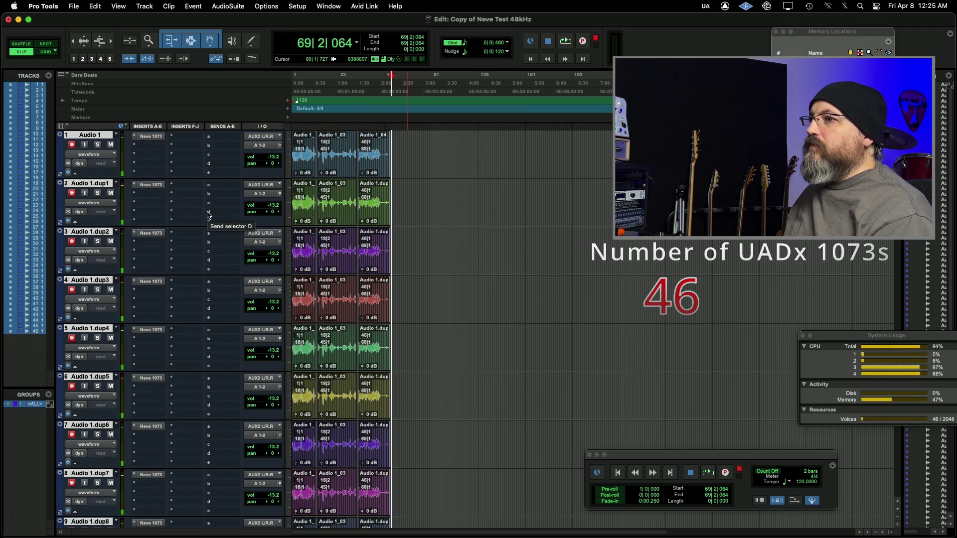
Arm transport Record, start recording, and dismiss the CPU overload error
{"action": "left_click", "coordinate": [582, 40]}
{"action": "key", "text": "space"}
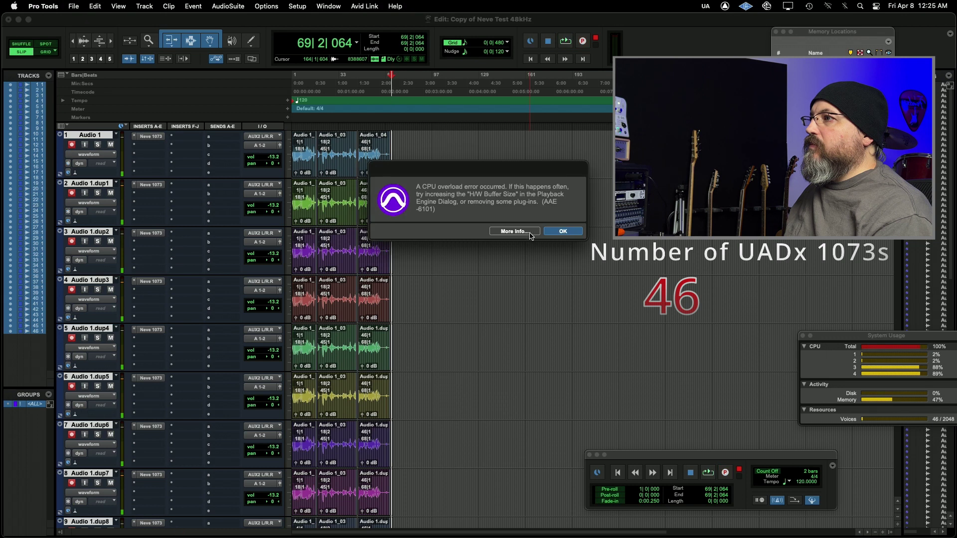
{"action": "key", "text": "Return"}
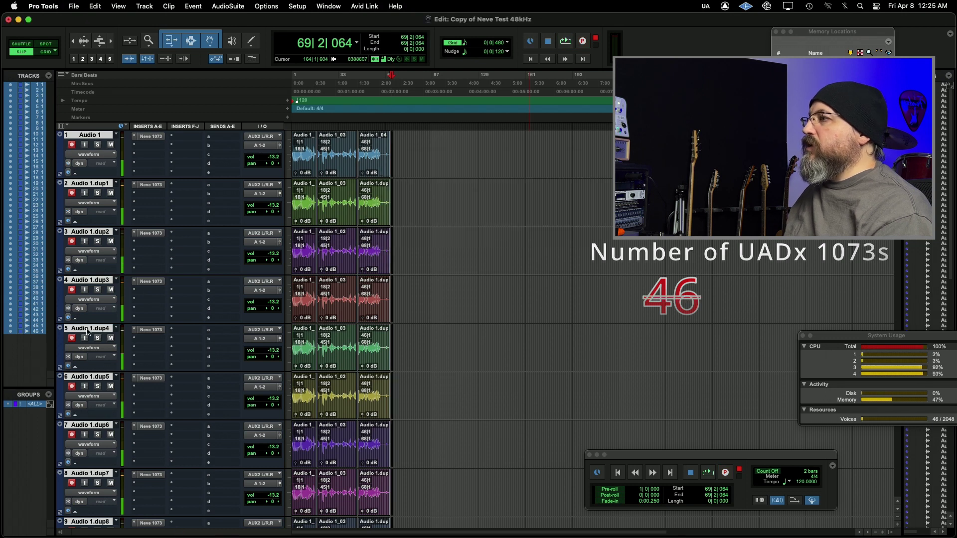
Delete tracks 43–46, leaving 42 tracks with Neve 1073 inserts
{"action": "left_click", "coordinate": [86, 329]}
{"action": "scroll", "coordinate": [90, 374], "scroll_direction": "down", "scroll_amount": 10}
{"action": "scroll", "coordinate": [91, 413], "scroll_direction": "down", "scroll_amount": 5}
{"action": "left_click", "coordinate": [85, 435]}
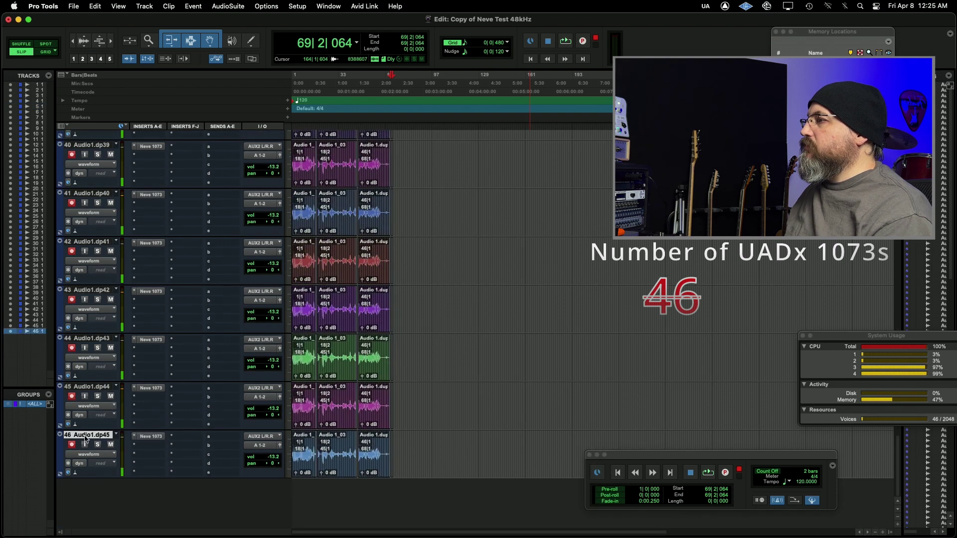
{"action": "left_click", "coordinate": [92, 289], "text": "shift"}
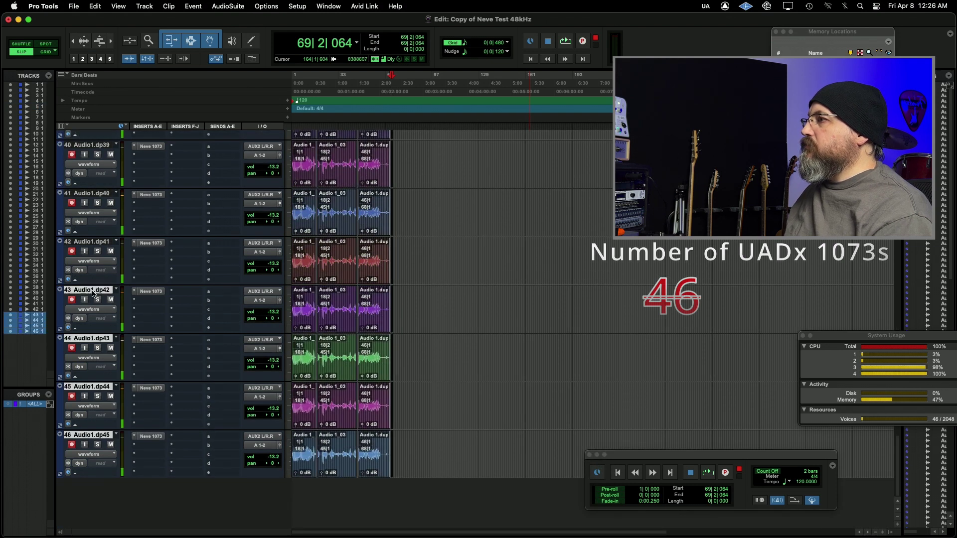
{"action": "right_click", "coordinate": [93, 290]}
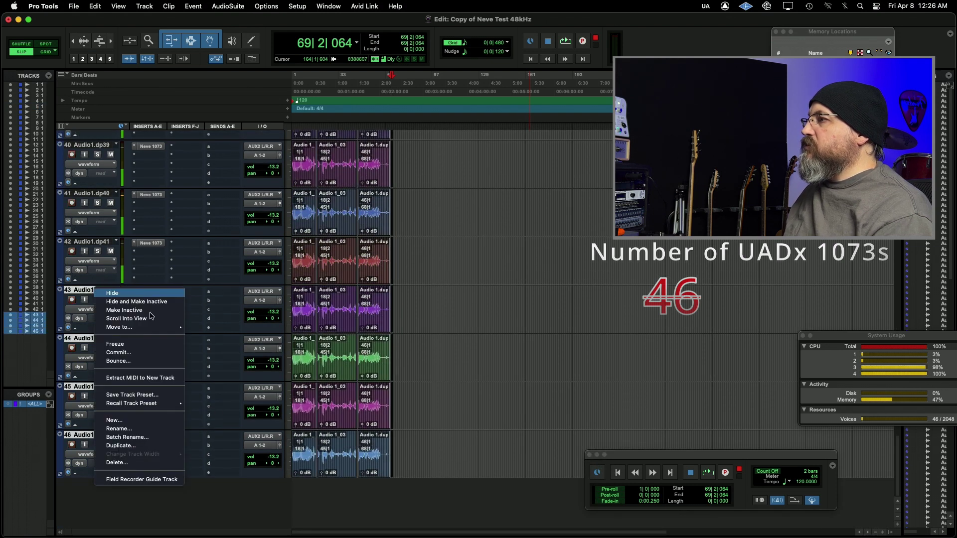
{"action": "left_click", "coordinate": [116, 462]}
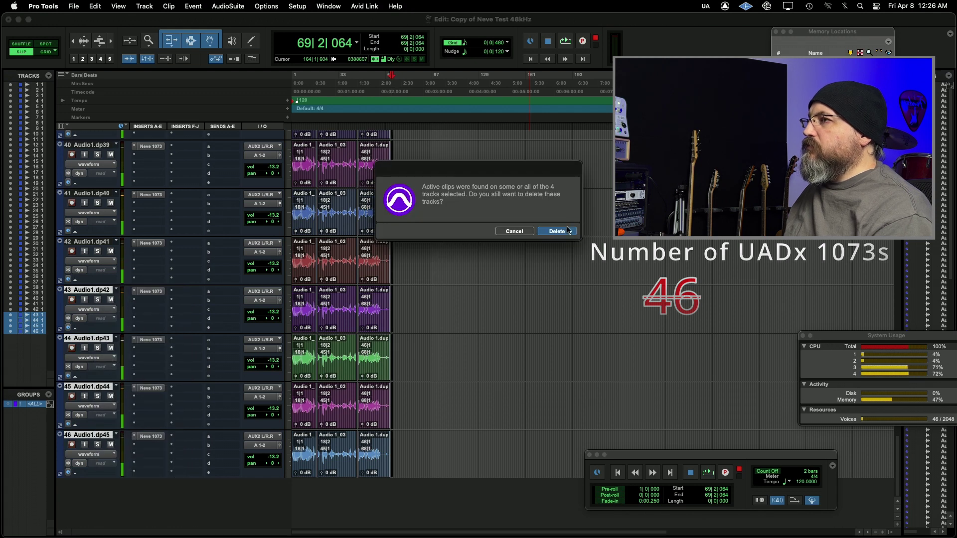
{"action": "key", "text": "Return"}
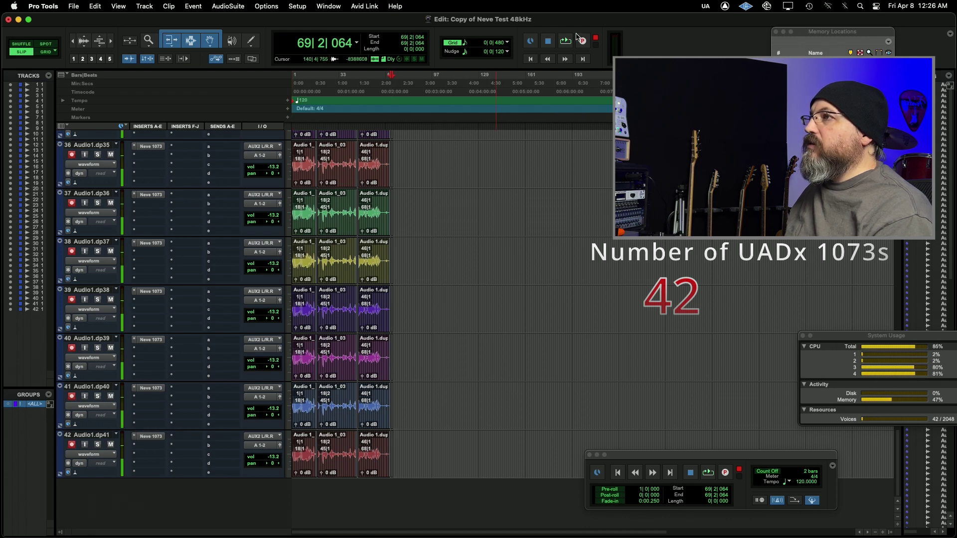
Record all 42 armed tracks from bar 69, zooming in and scrolling through tracks as it runs
{"action": "left_click", "coordinate": [566, 42]}
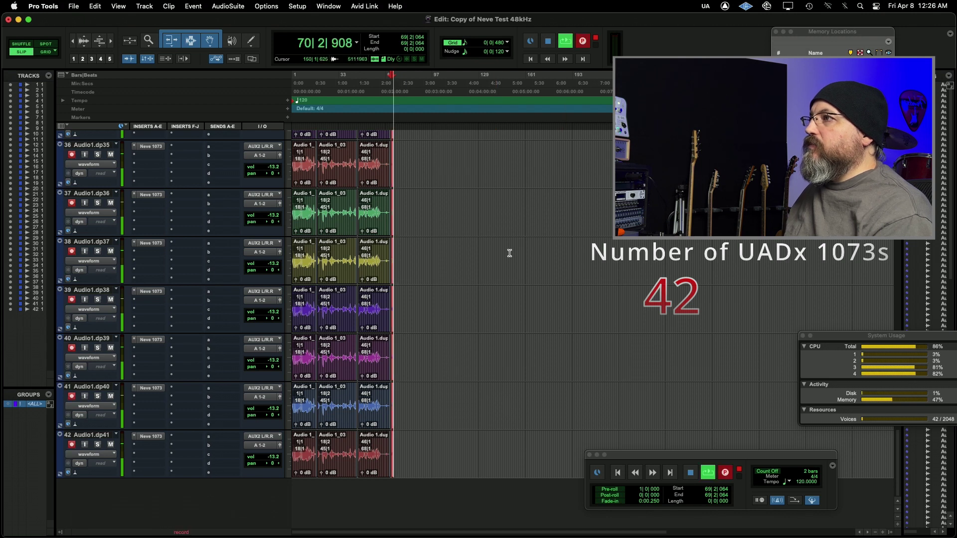
{"action": "key", "text": "super+bracketright"}
{"action": "key", "text": "super+bracketright"}
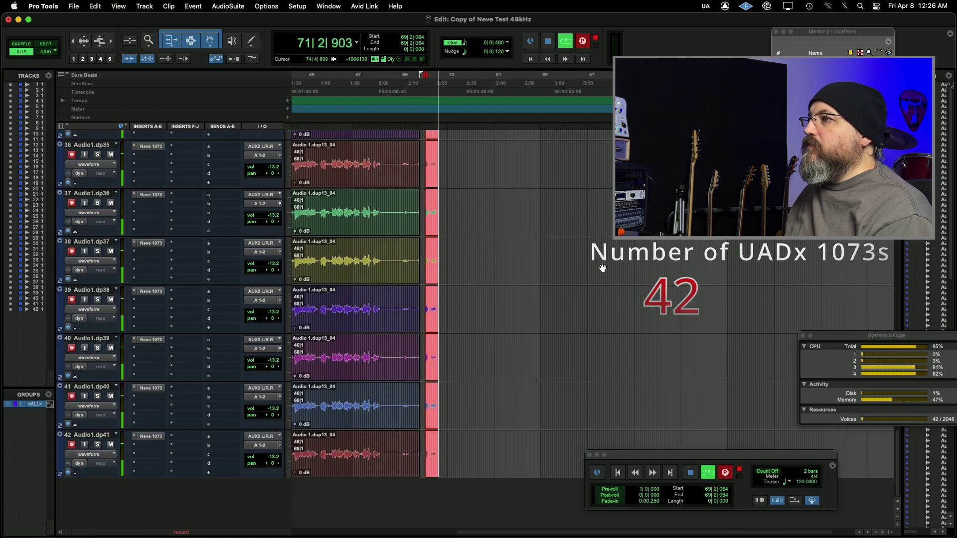
{"action": "key", "text": "super+bracketright"}
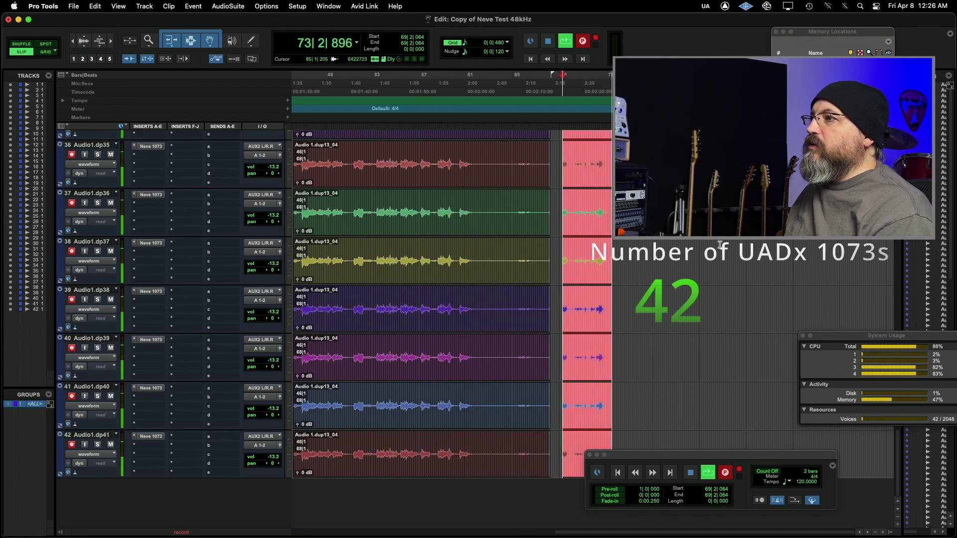
{"action": "scroll", "coordinate": [682, 266], "scroll_direction": "up", "scroll_amount": 8}
{"action": "scroll", "coordinate": [682, 266], "scroll_direction": "up", "scroll_amount": 14}
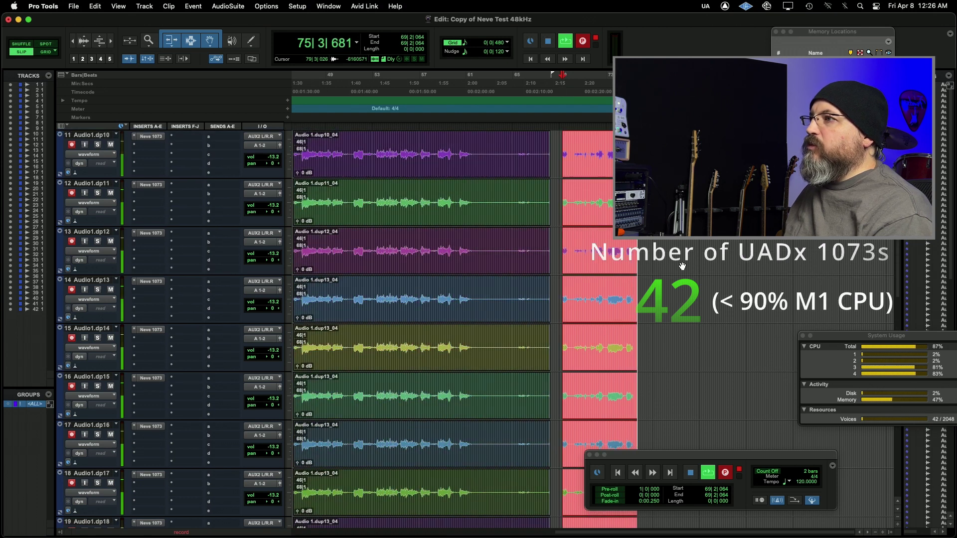
{"action": "scroll", "coordinate": [682, 266], "scroll_direction": "up", "scroll_amount": 13}
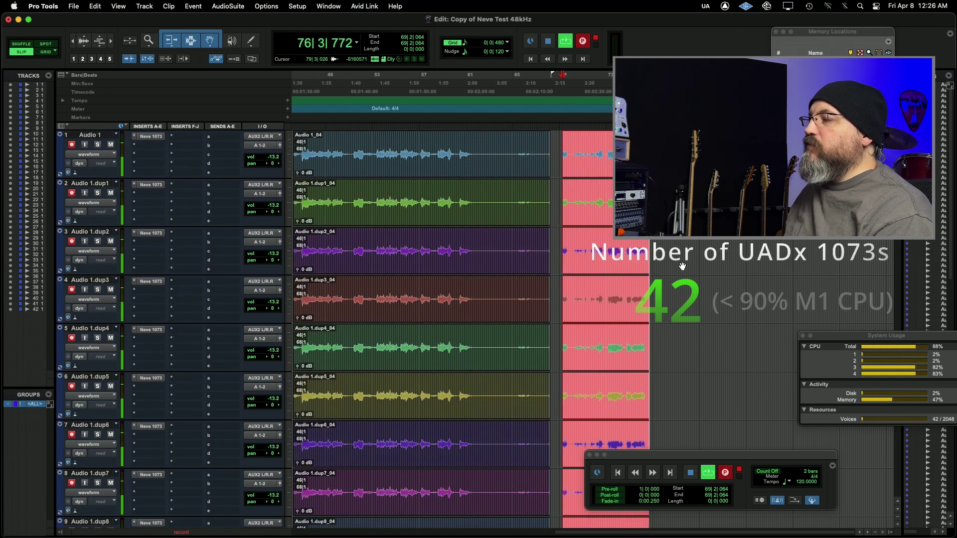
{"action": "key", "text": "super+bracketright"}
{"action": "scroll", "coordinate": [643, 269], "scroll_direction": "right", "scroll_amount": 5}
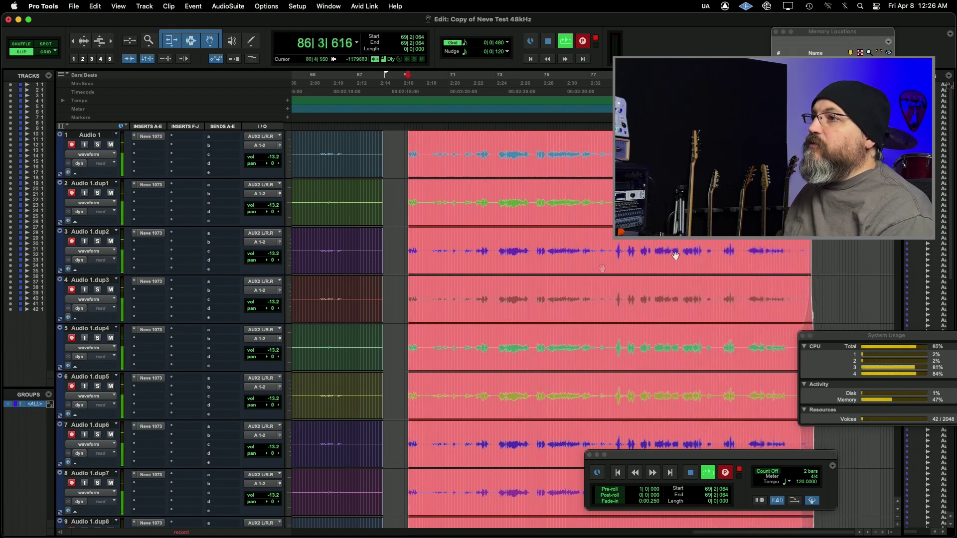
Stop the recording, leaving new clips from bar 69 on the 42 Neve 1073 tracks
{"action": "key", "text": "space"}
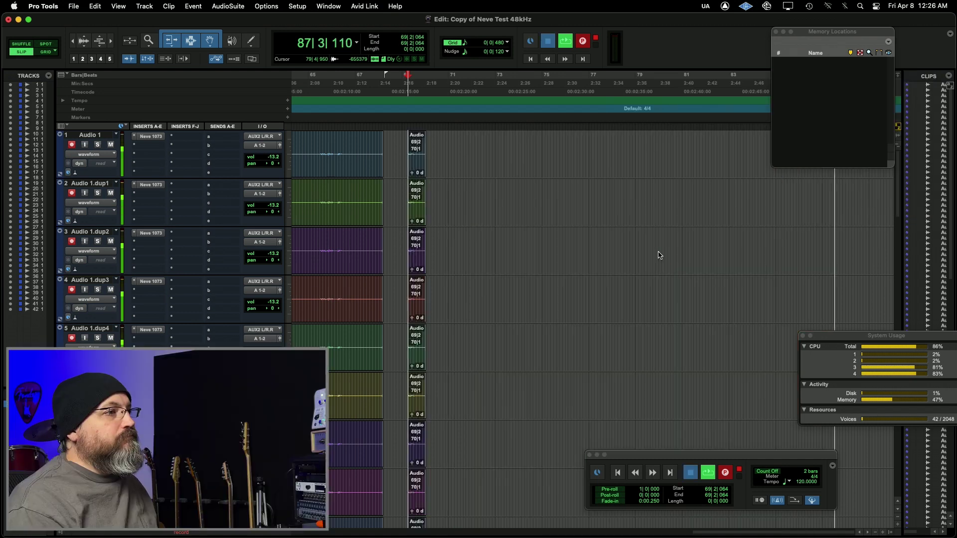